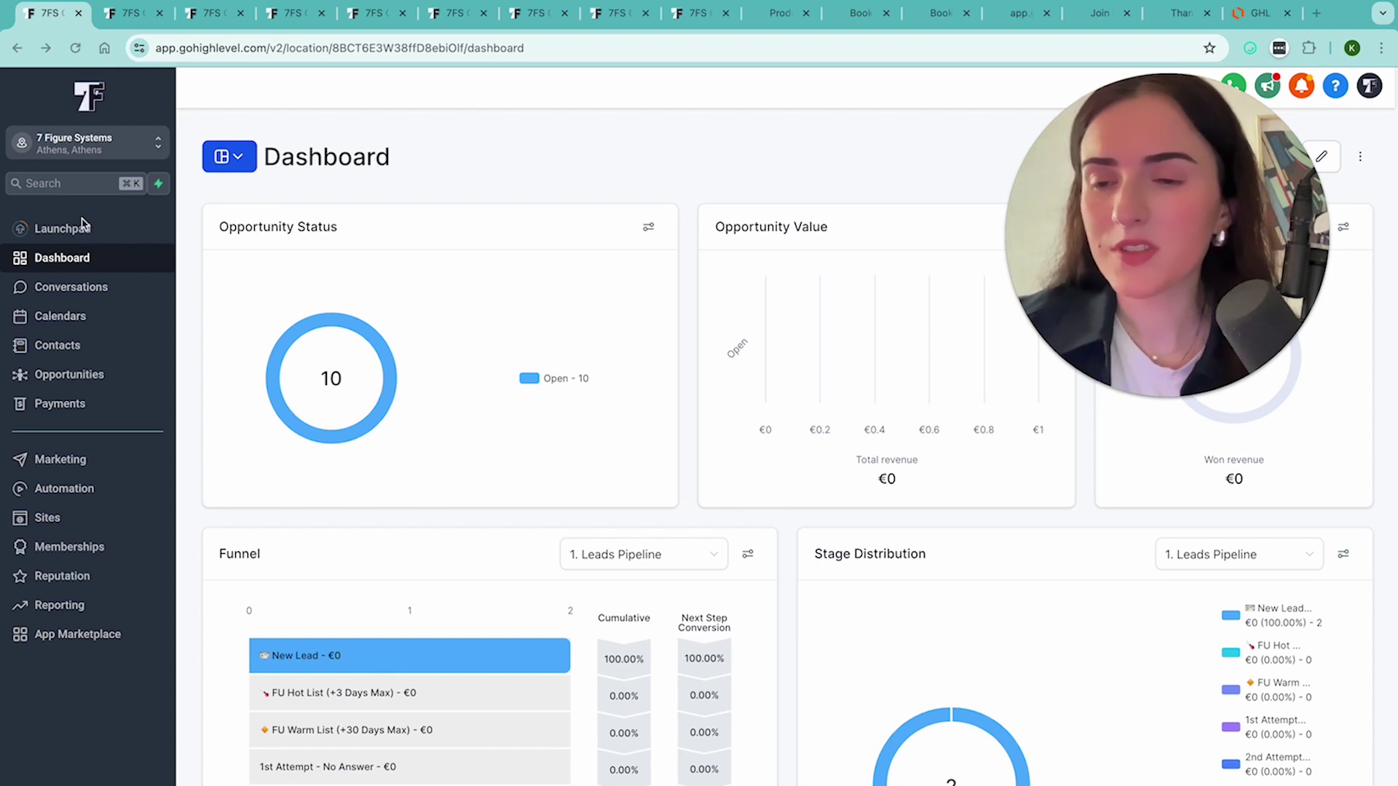
# Review the remaining dashboard reports, then switch to the 1. Leads Pipeline opportunities board.
pyautogui.scroll(-6, 916, 761)
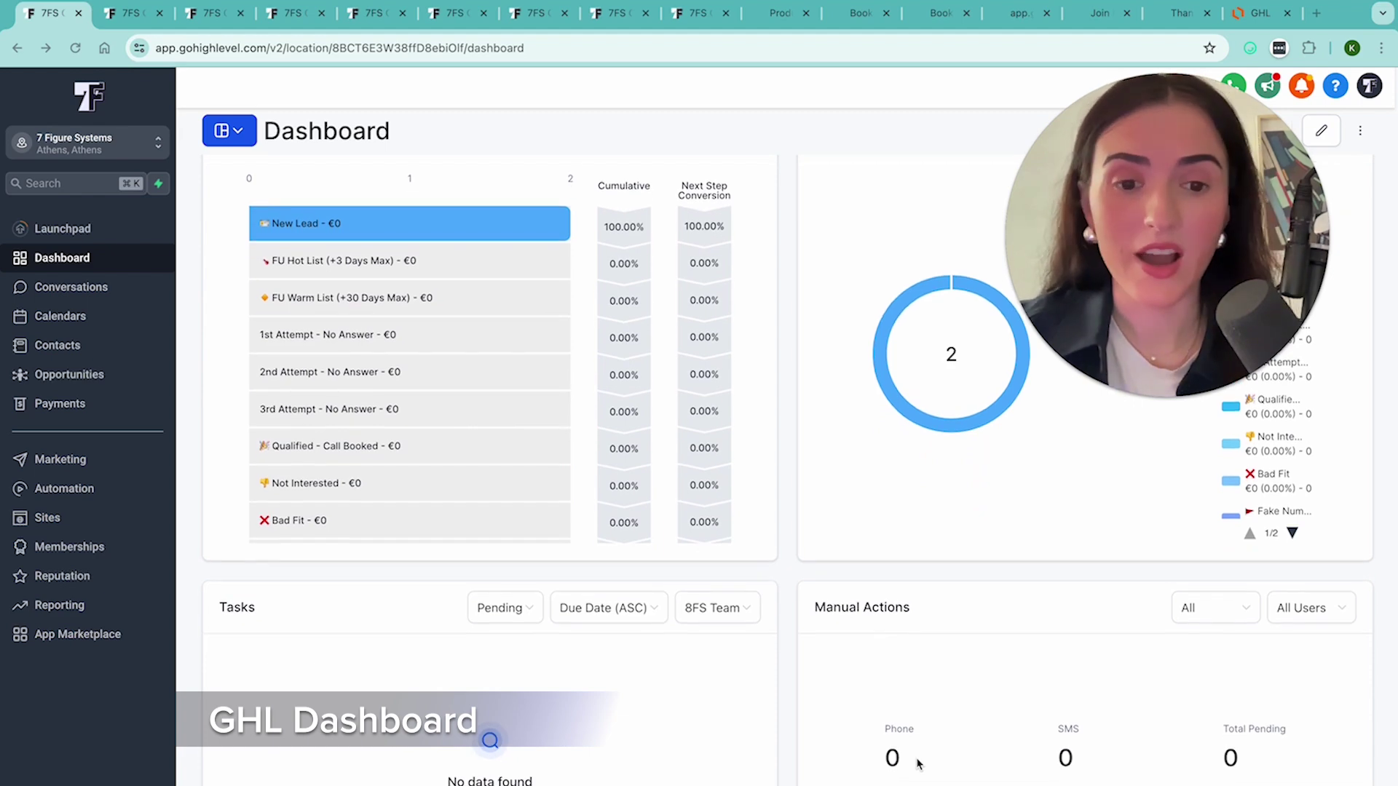
pyautogui.scroll(3, 917, 762)
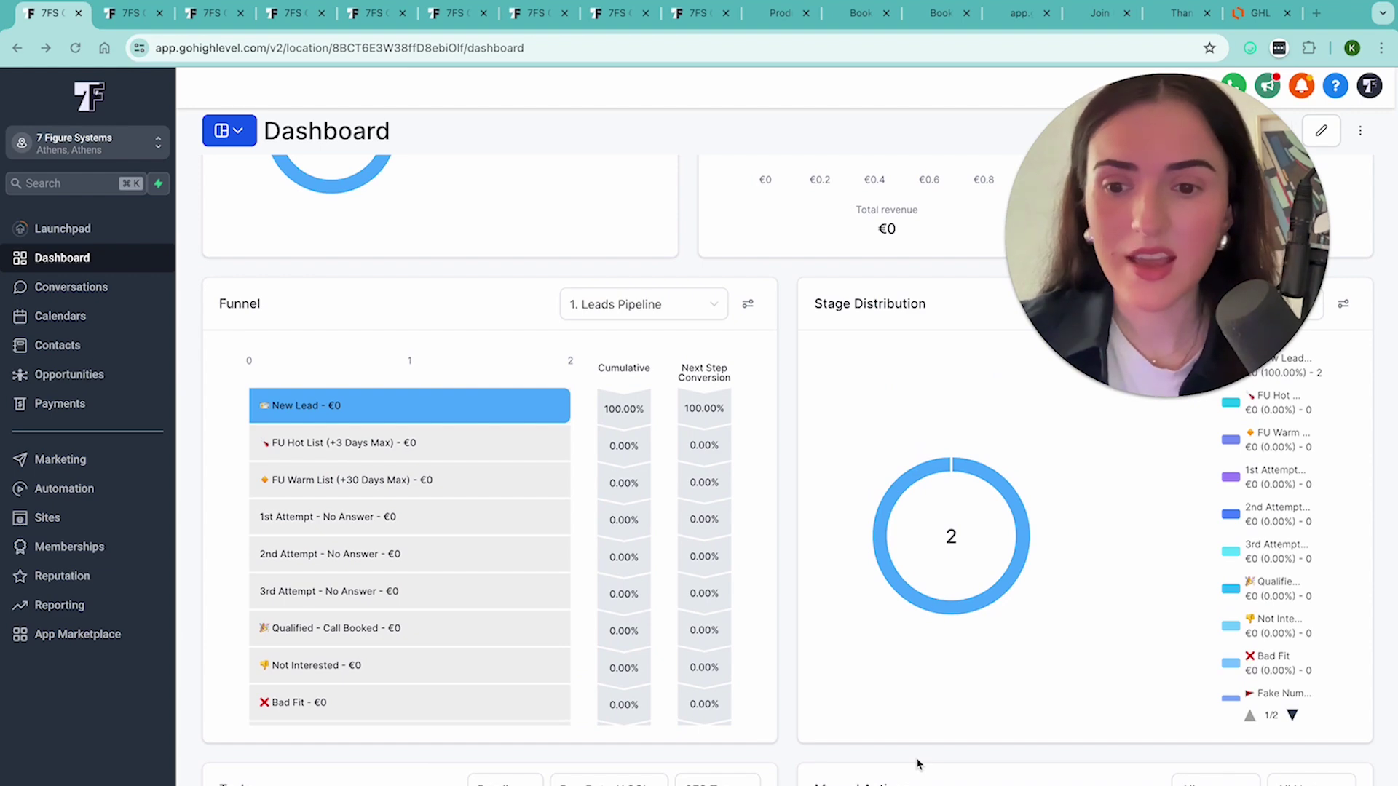
pyautogui.scroll(-8, 917, 763)
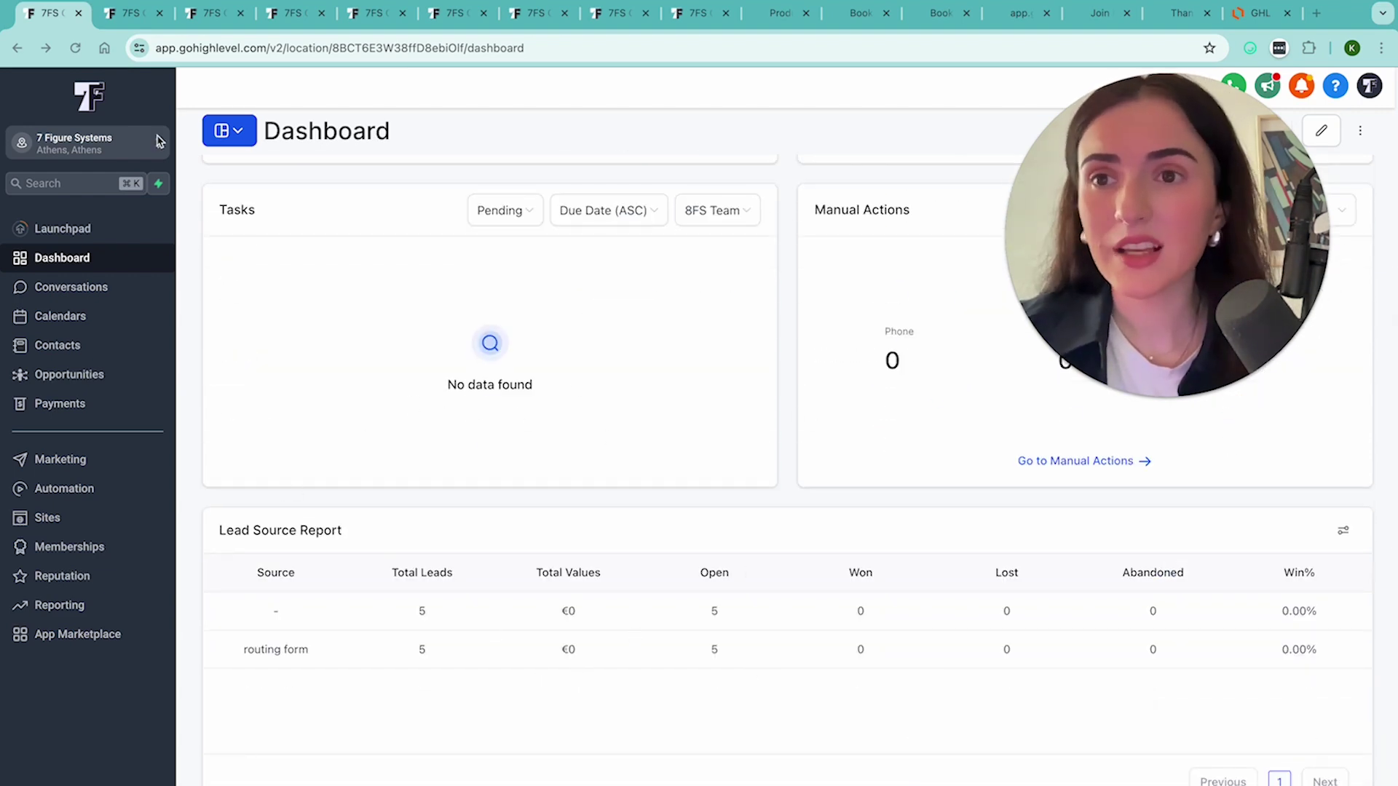
pyautogui.click(132, 13)
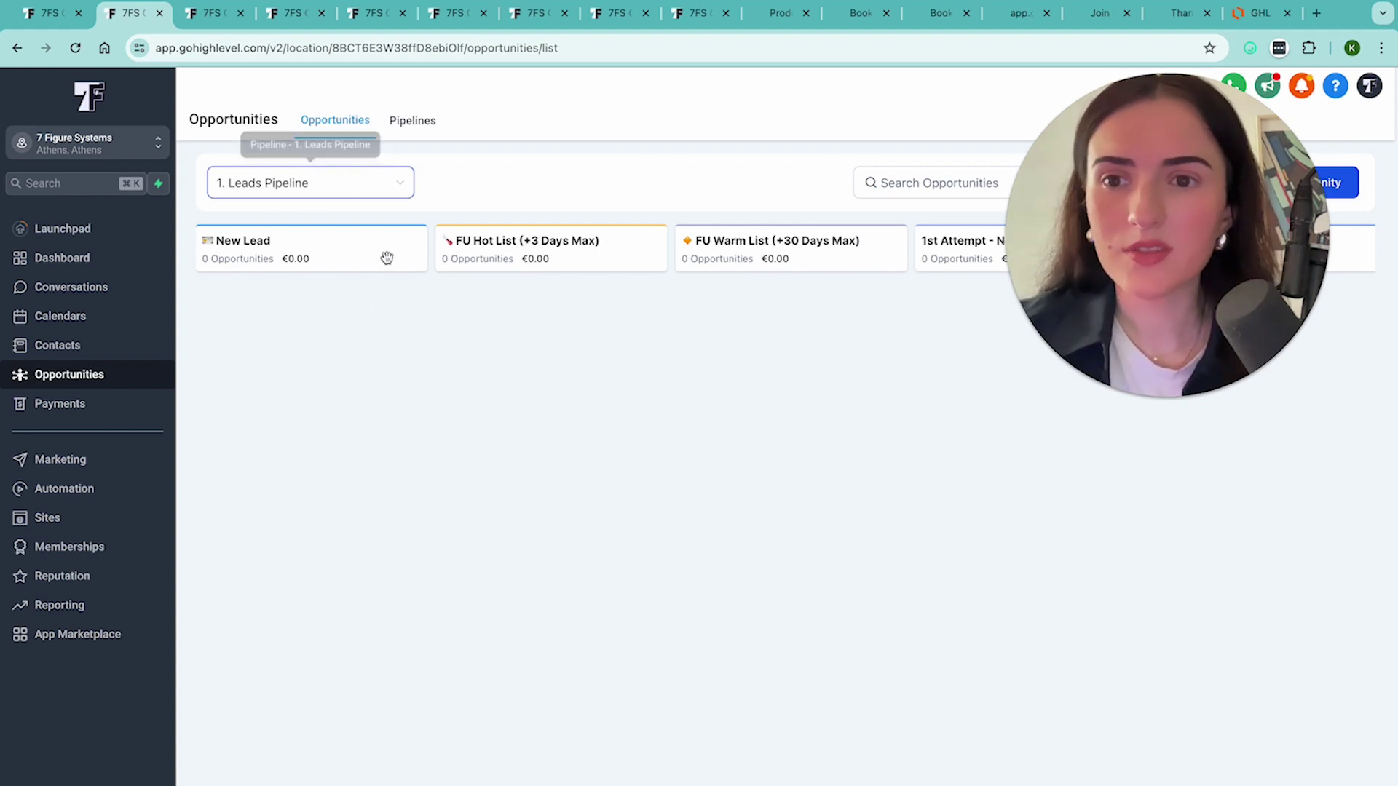
# Scroll sideways across the 1. Leads Pipeline stages, from New Lead and FU Hot List onward.
pyautogui.moveTo(1132, 264); pyautogui.dragTo(1133, 594)
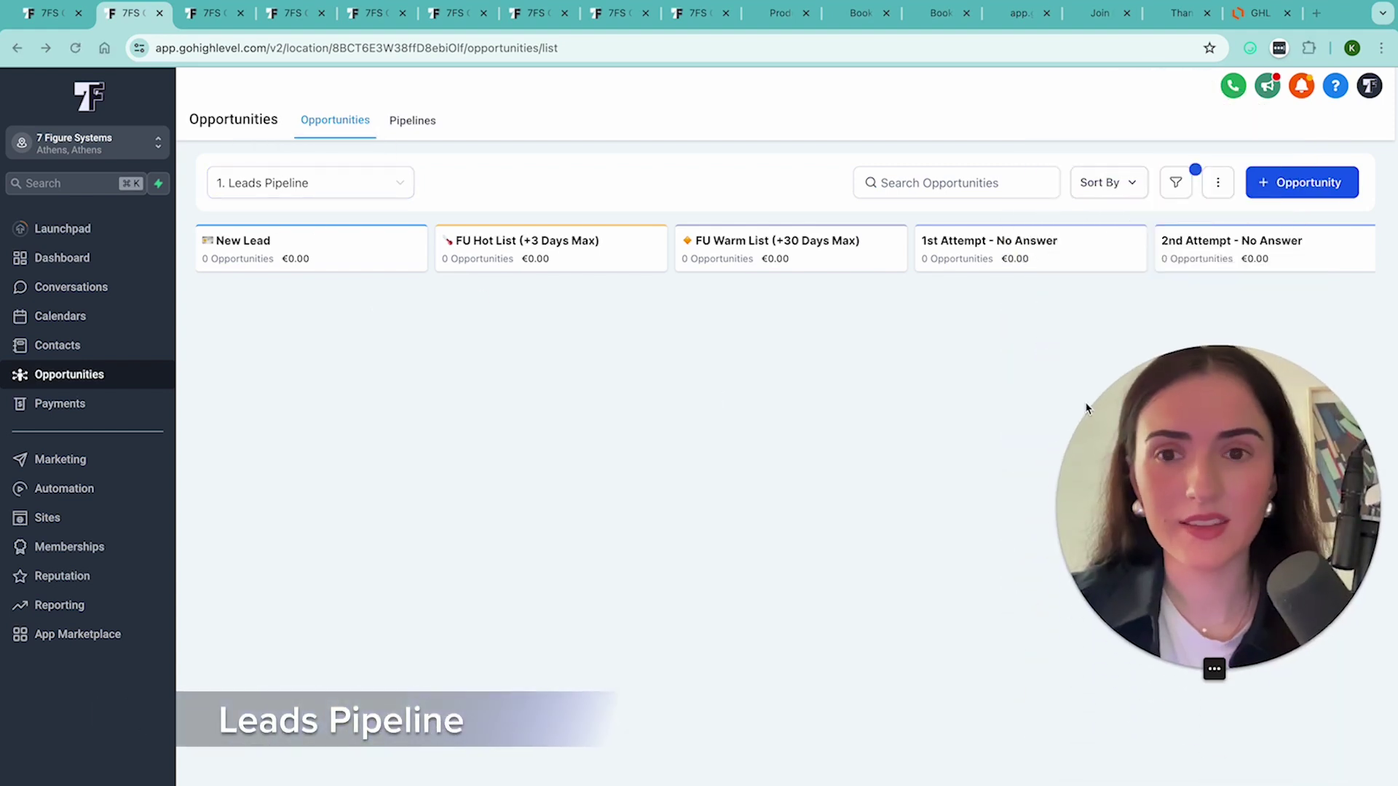
pyautogui.hscroll(10, 536, 271)
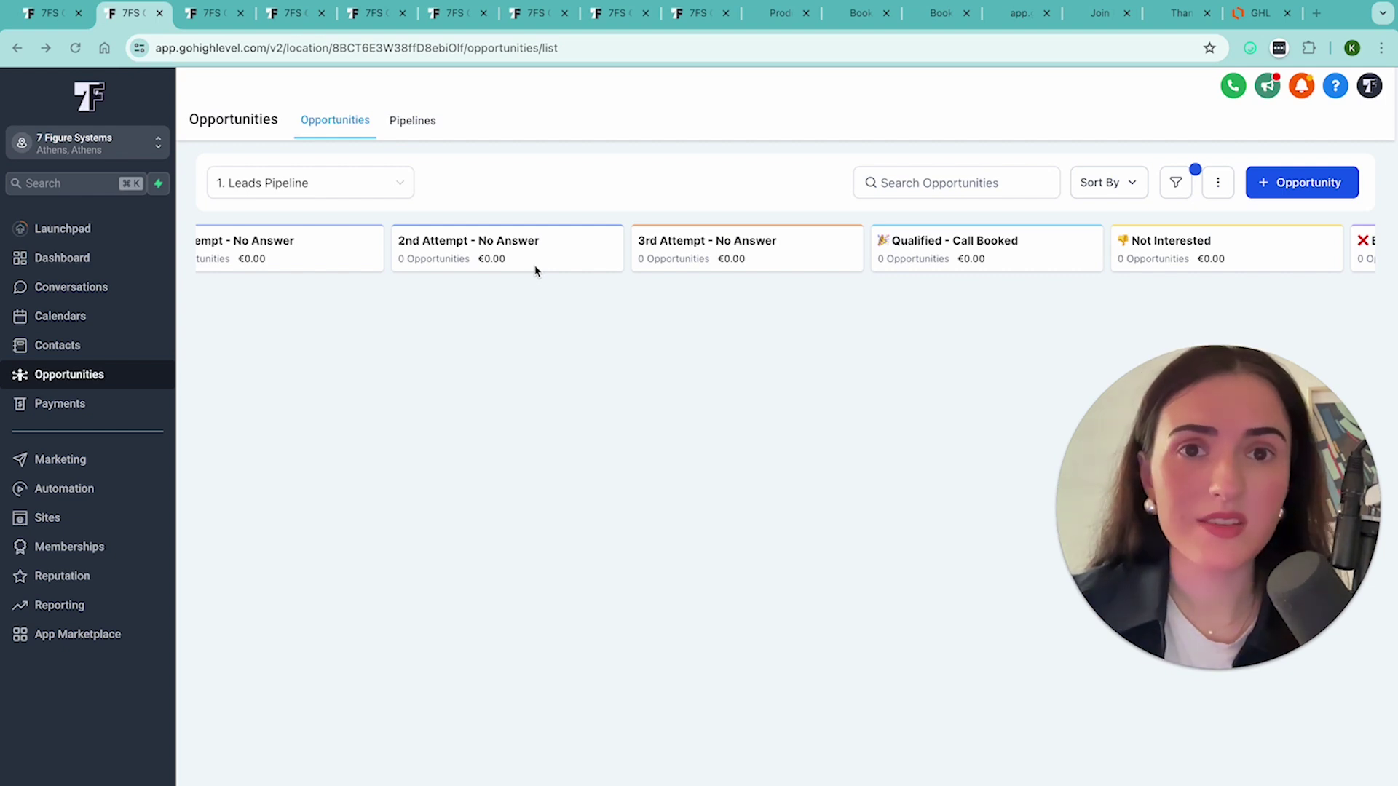
pyautogui.hscroll(-10, 535, 271)
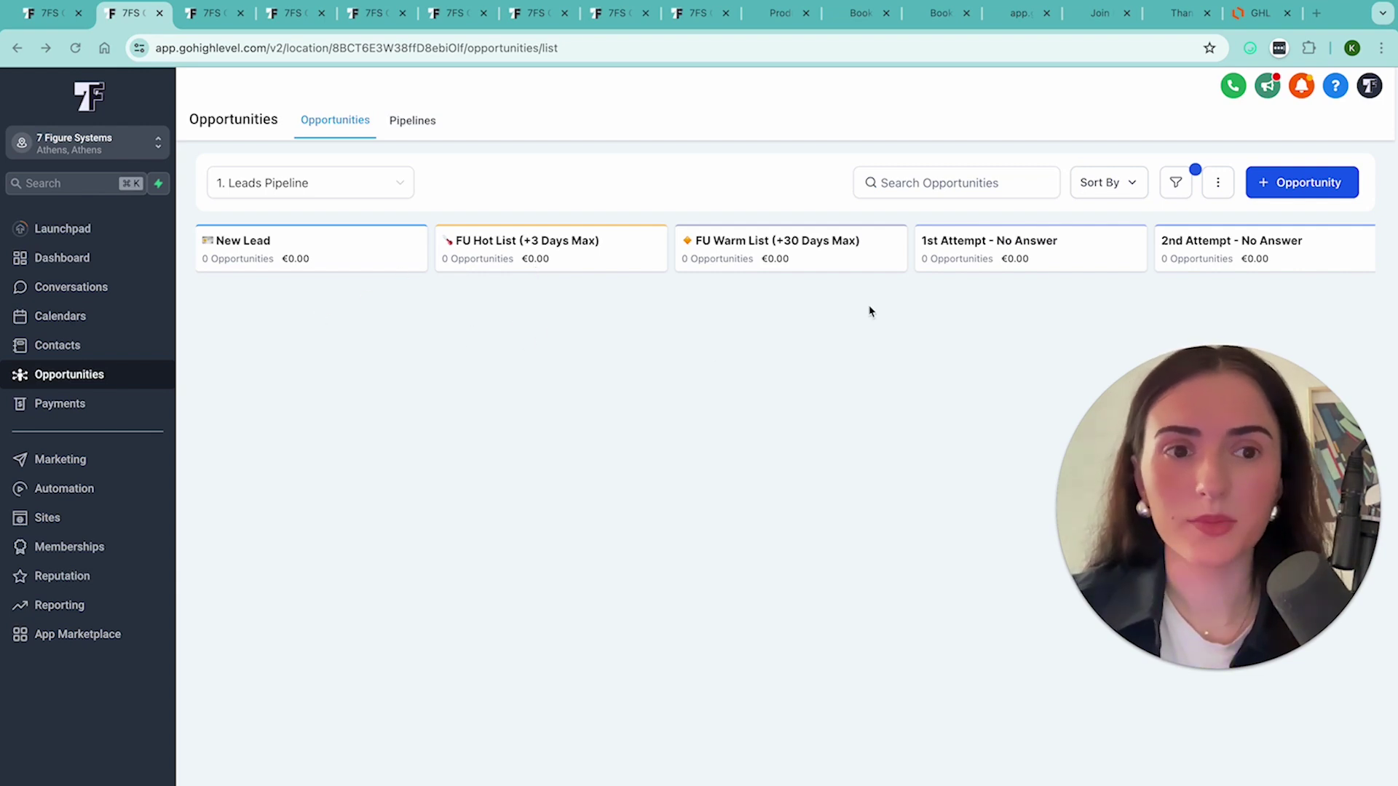
pyautogui.hscroll(5, 871, 311)
# Preview the product sales page, then the booking pages with form, calendar and client case studies.
pyautogui.click(779, 13)
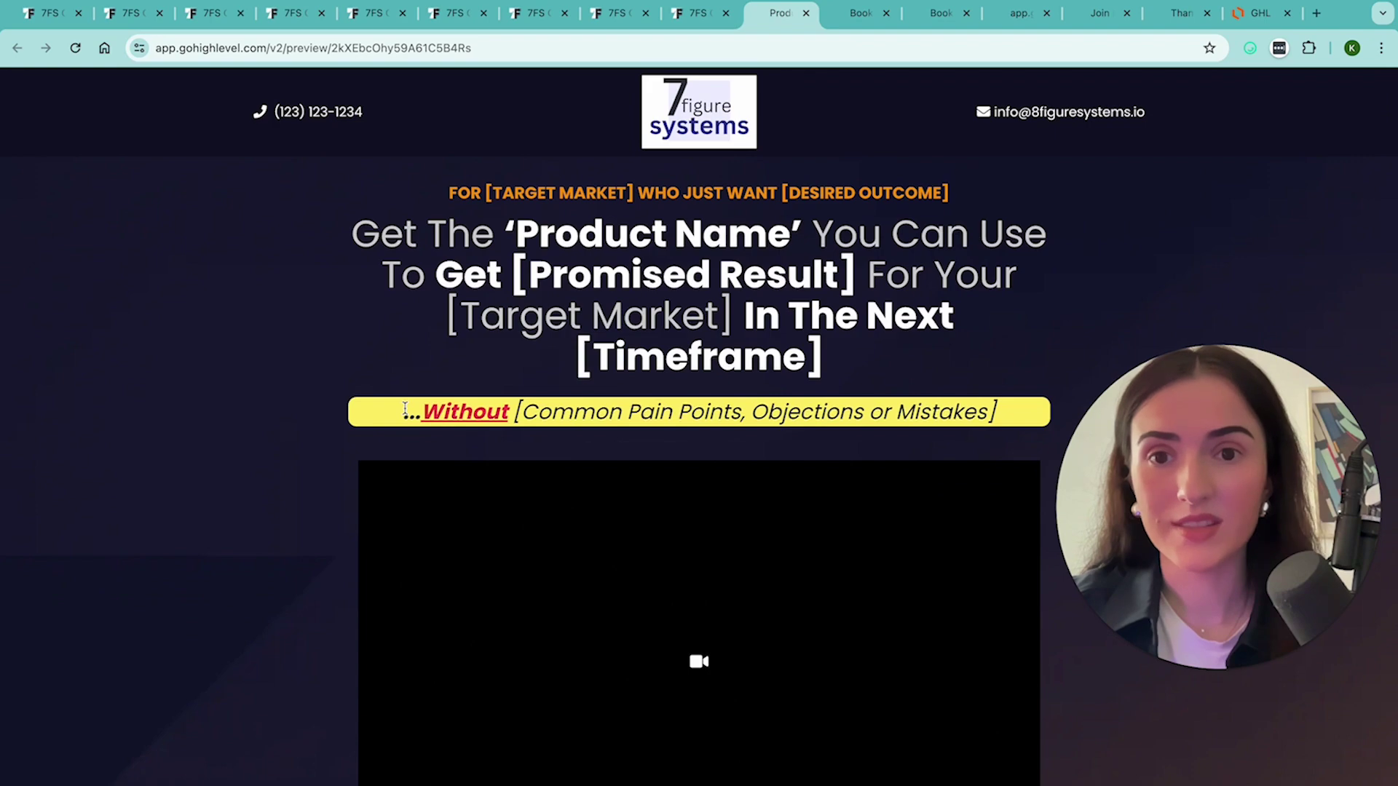
pyautogui.click(859, 13)
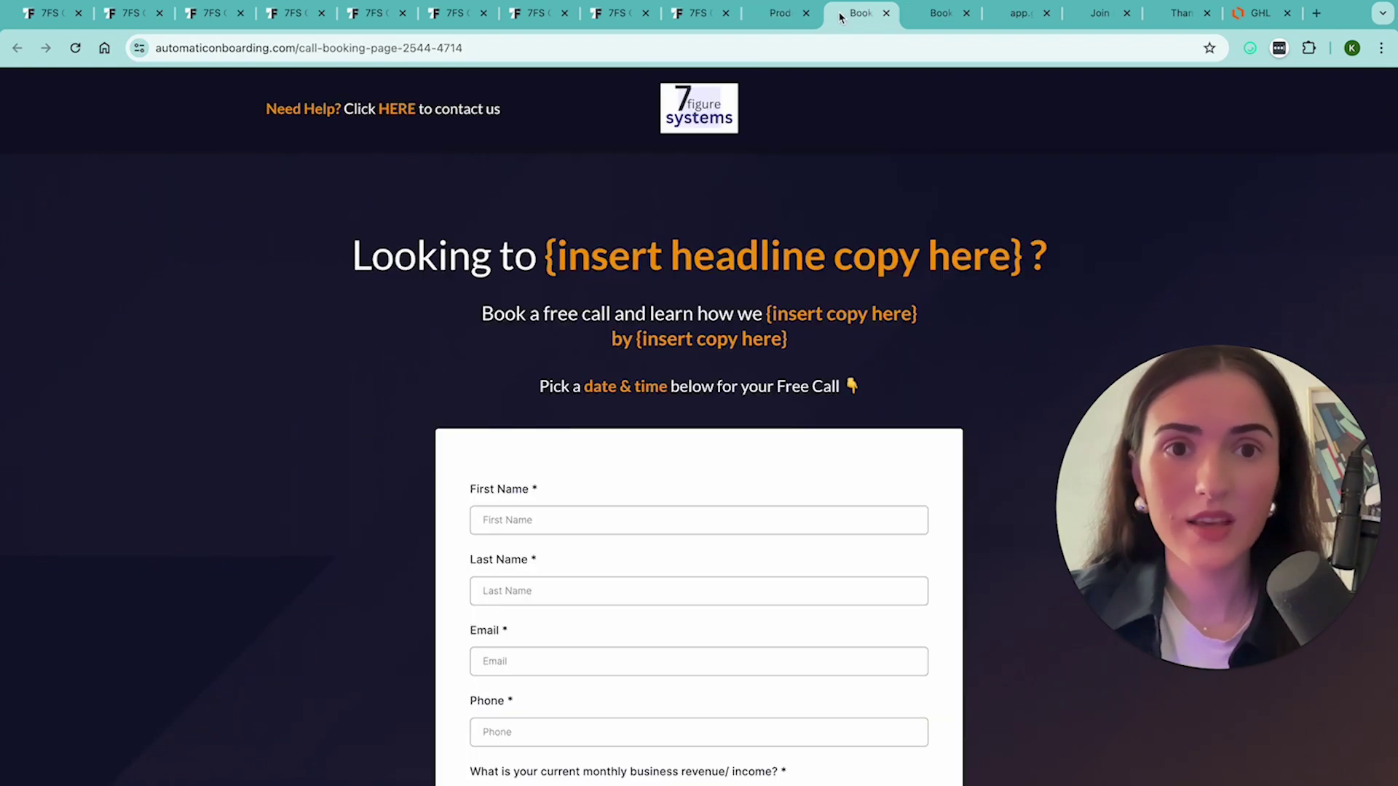
pyautogui.hotkey('ctrl', 'shift', 'Tab')
pyautogui.hotkey('ctrl', 'Tab')
pyautogui.hotkey('ctrl', 'Tab')
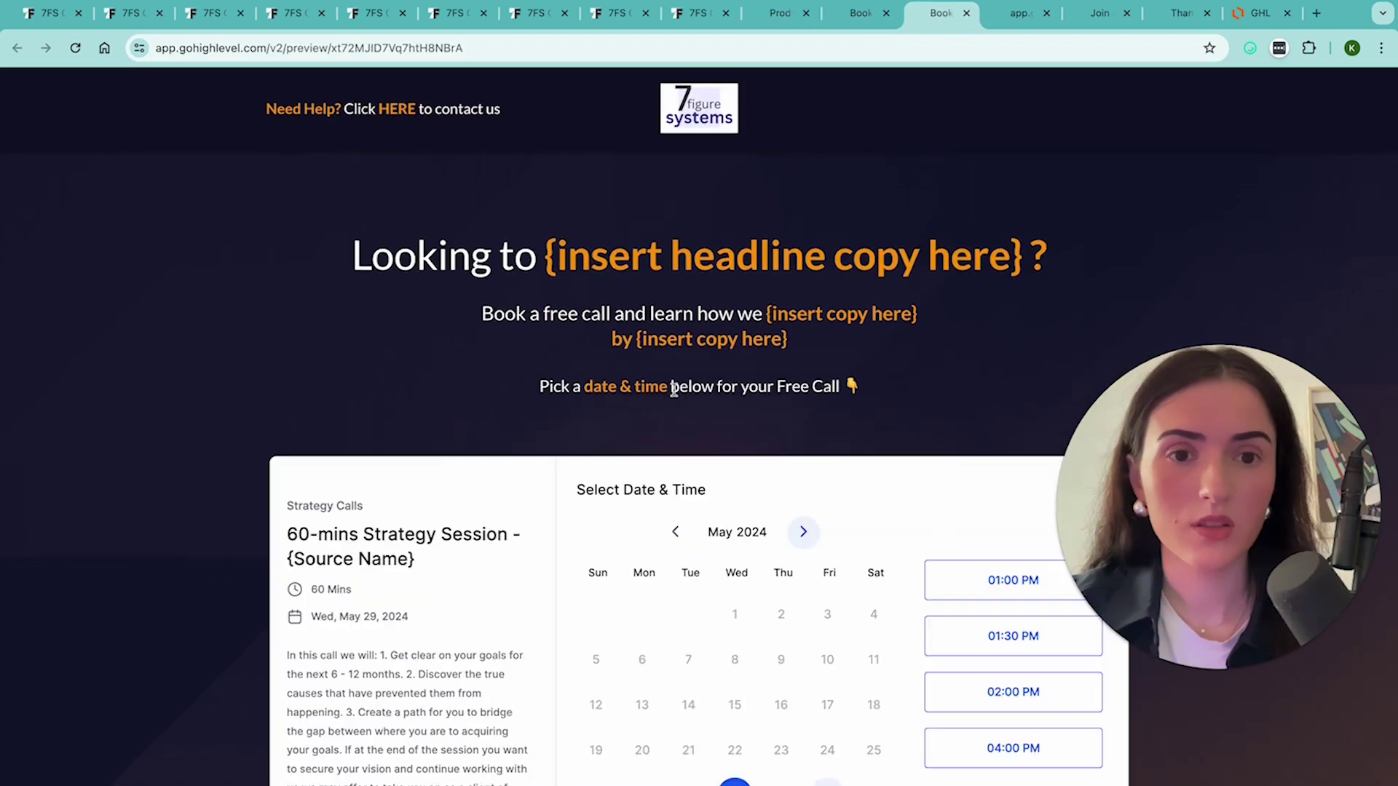
pyautogui.scroll(-15, 674, 390)
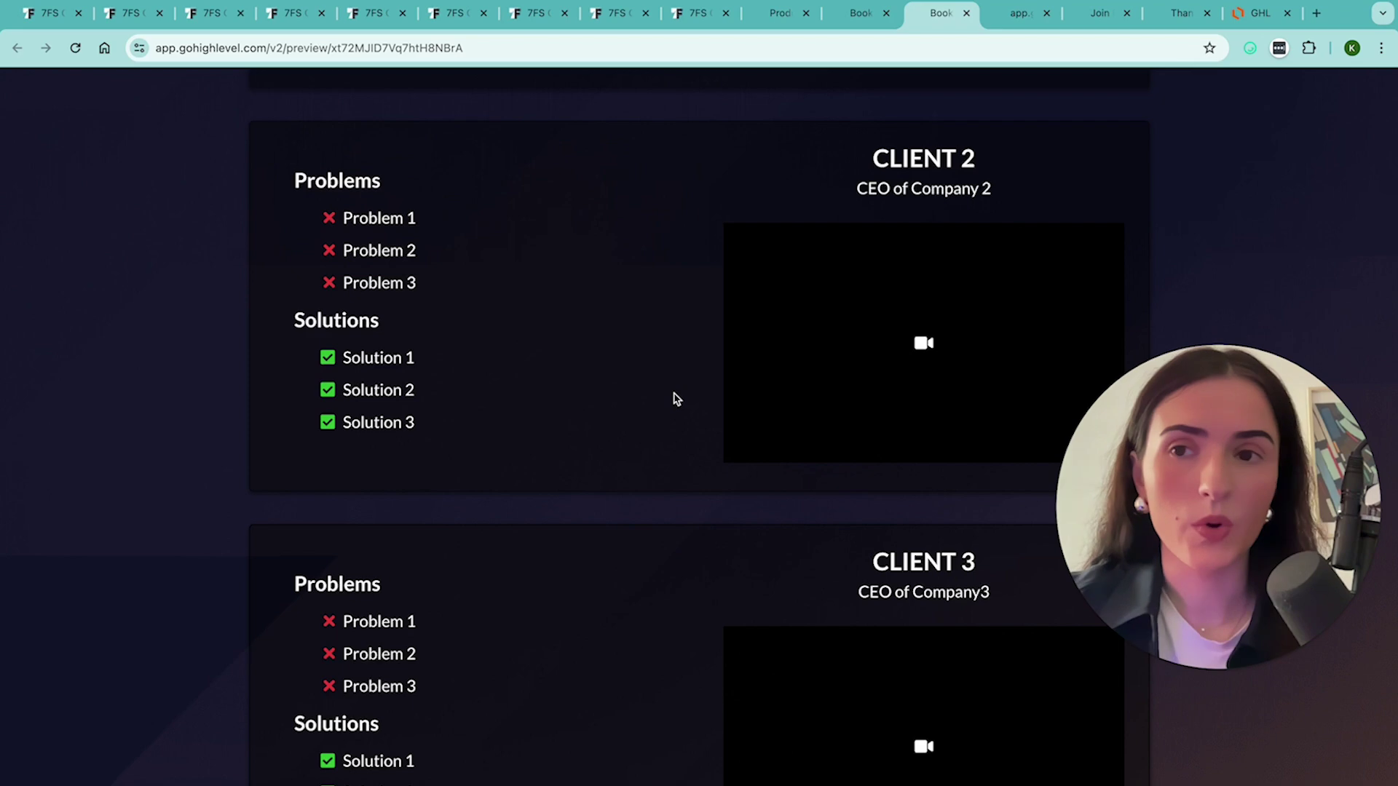
# Return to the Leads Pipeline, then scroll through 2. Sales Pipeline stages like DC Booked and SC Booked.
pyautogui.click(138, 13)
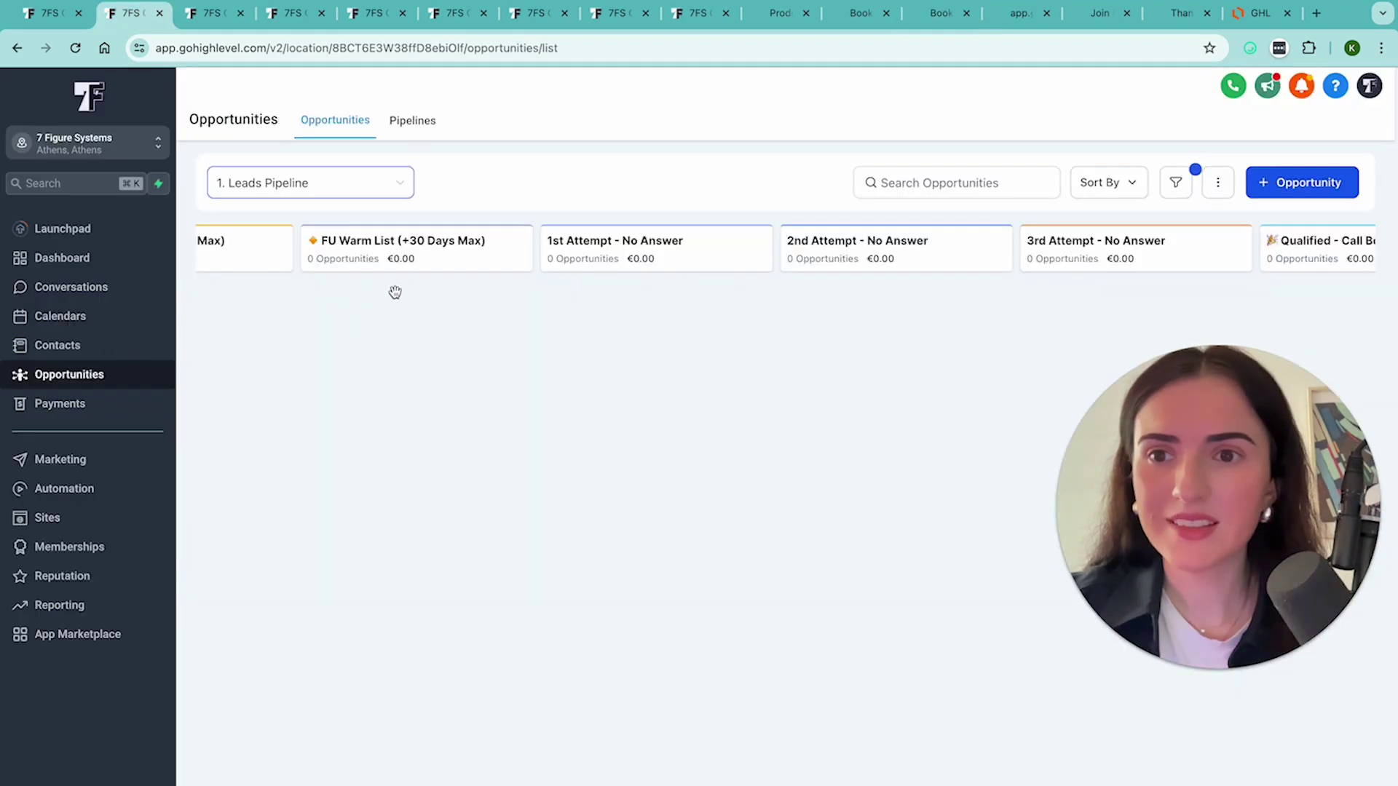
pyautogui.hscroll(-5, 395, 292)
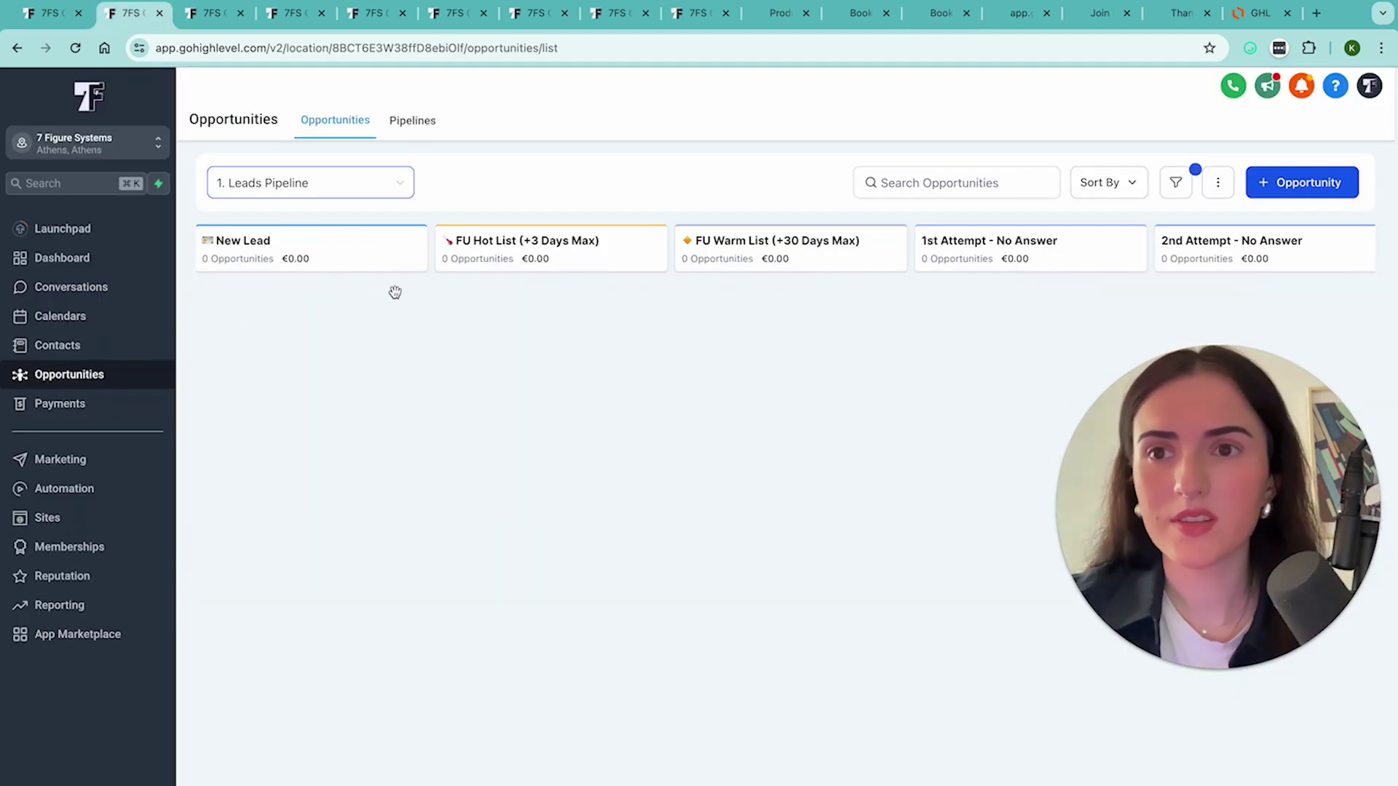
pyautogui.click(206, 13)
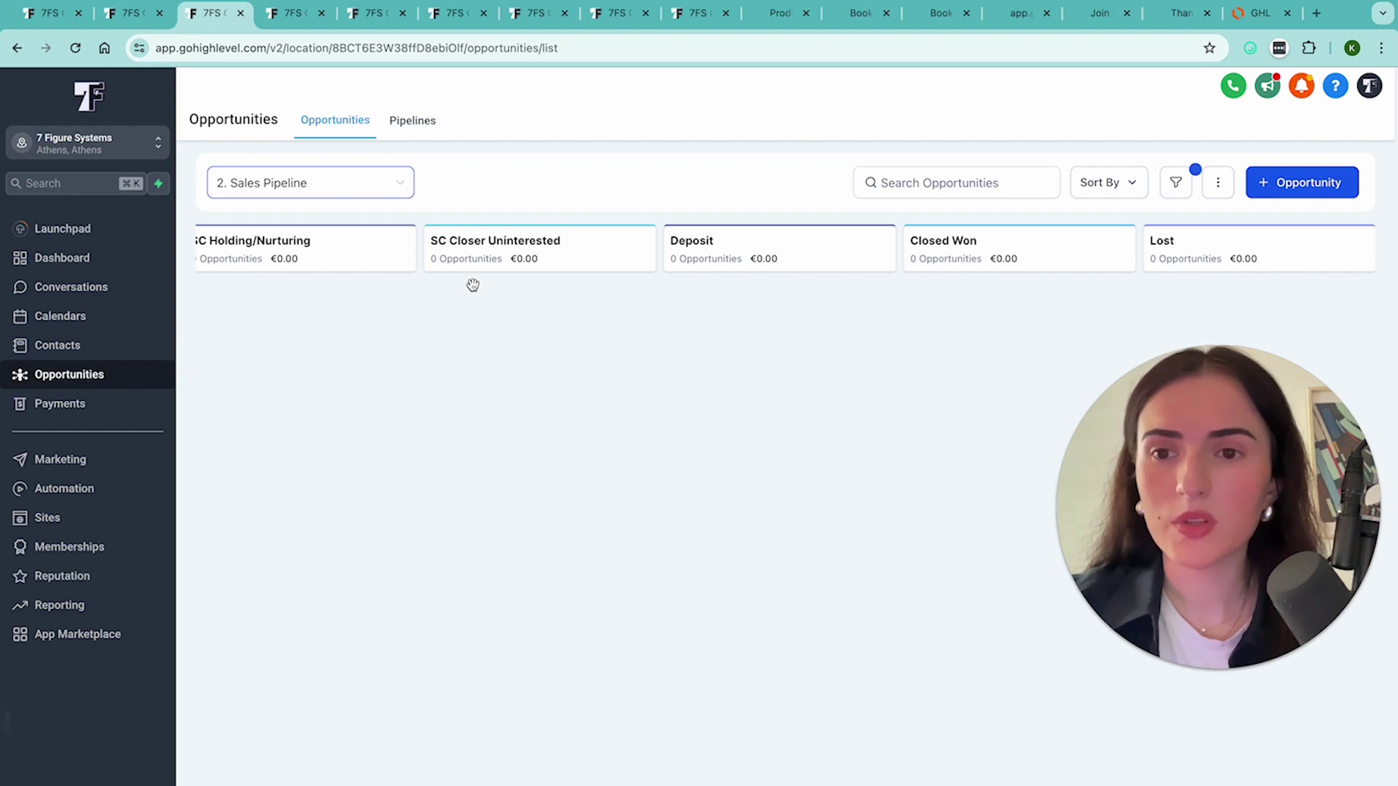
pyautogui.hscroll(-10, 472, 285)
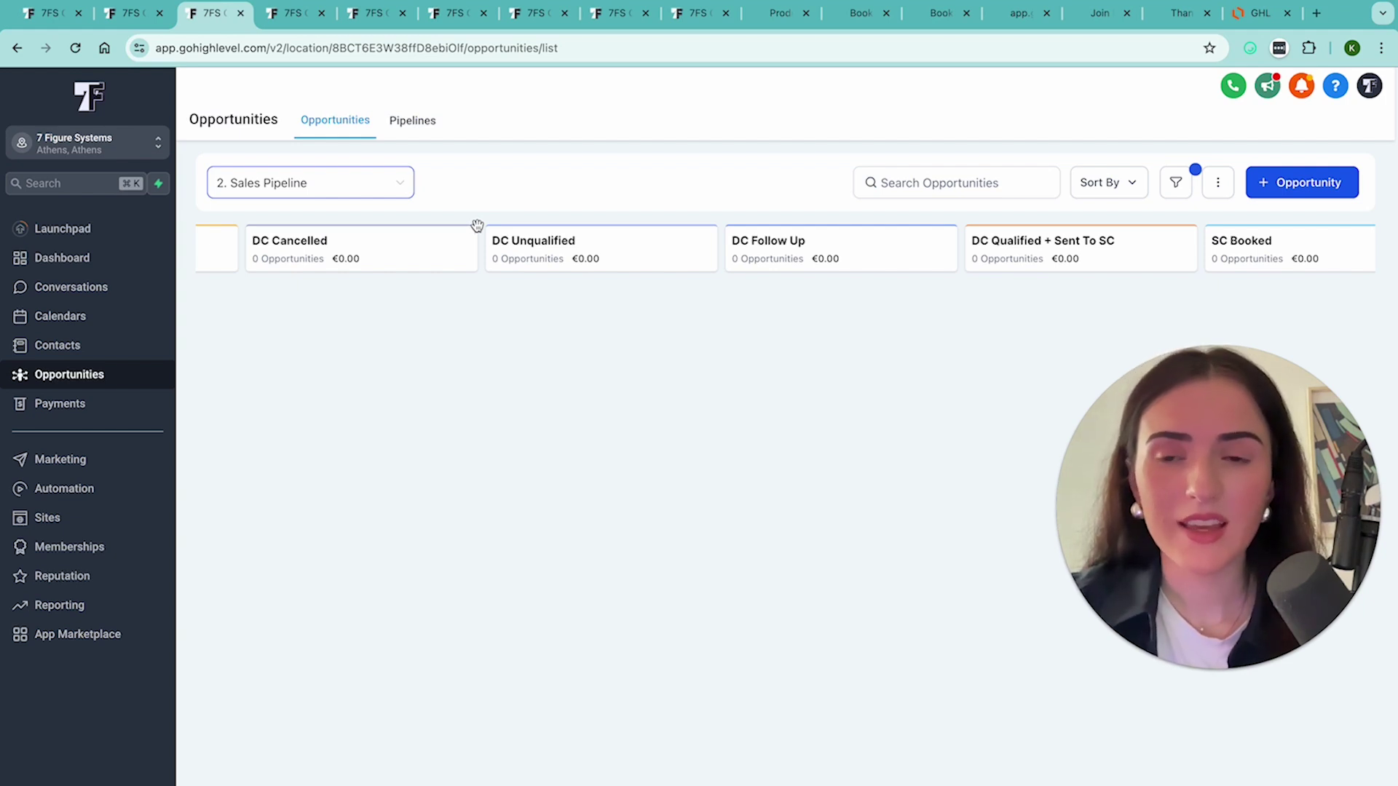
pyautogui.hscroll(-5, 477, 225)
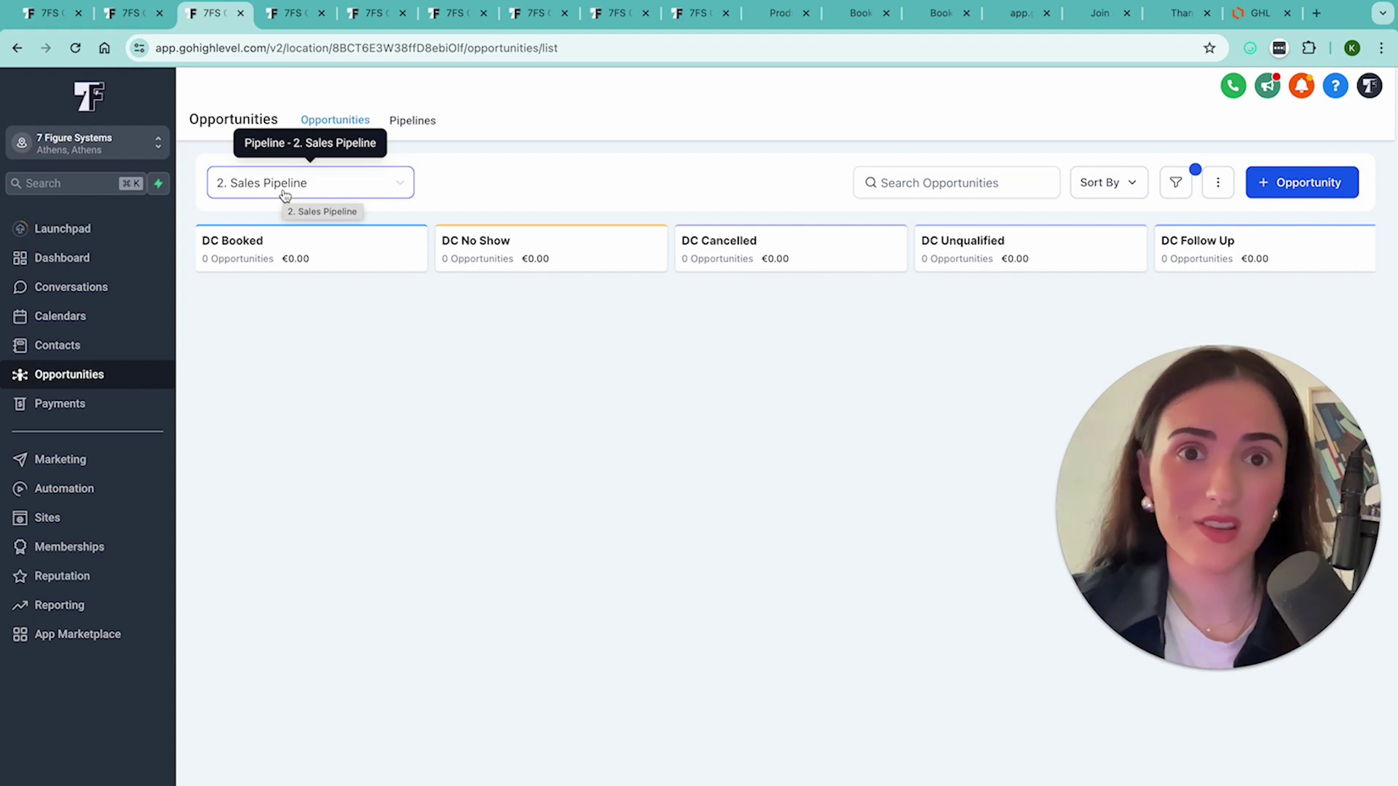
# View the 3. Client Onboarding Pipeline, then scroll across the 4. Clients Pipeline stages from On Track to Drop Out.
pyautogui.click(273, 20)
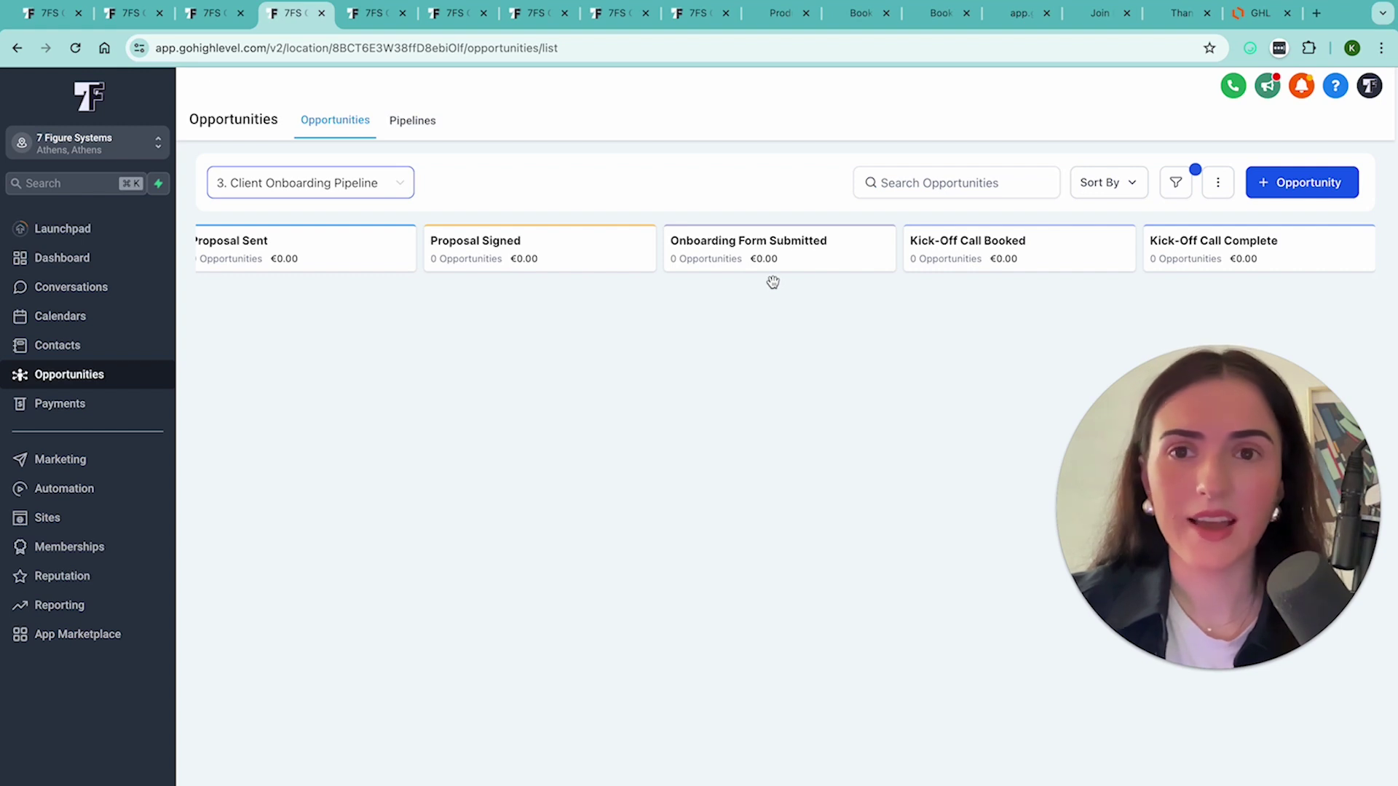
pyautogui.click(363, 11)
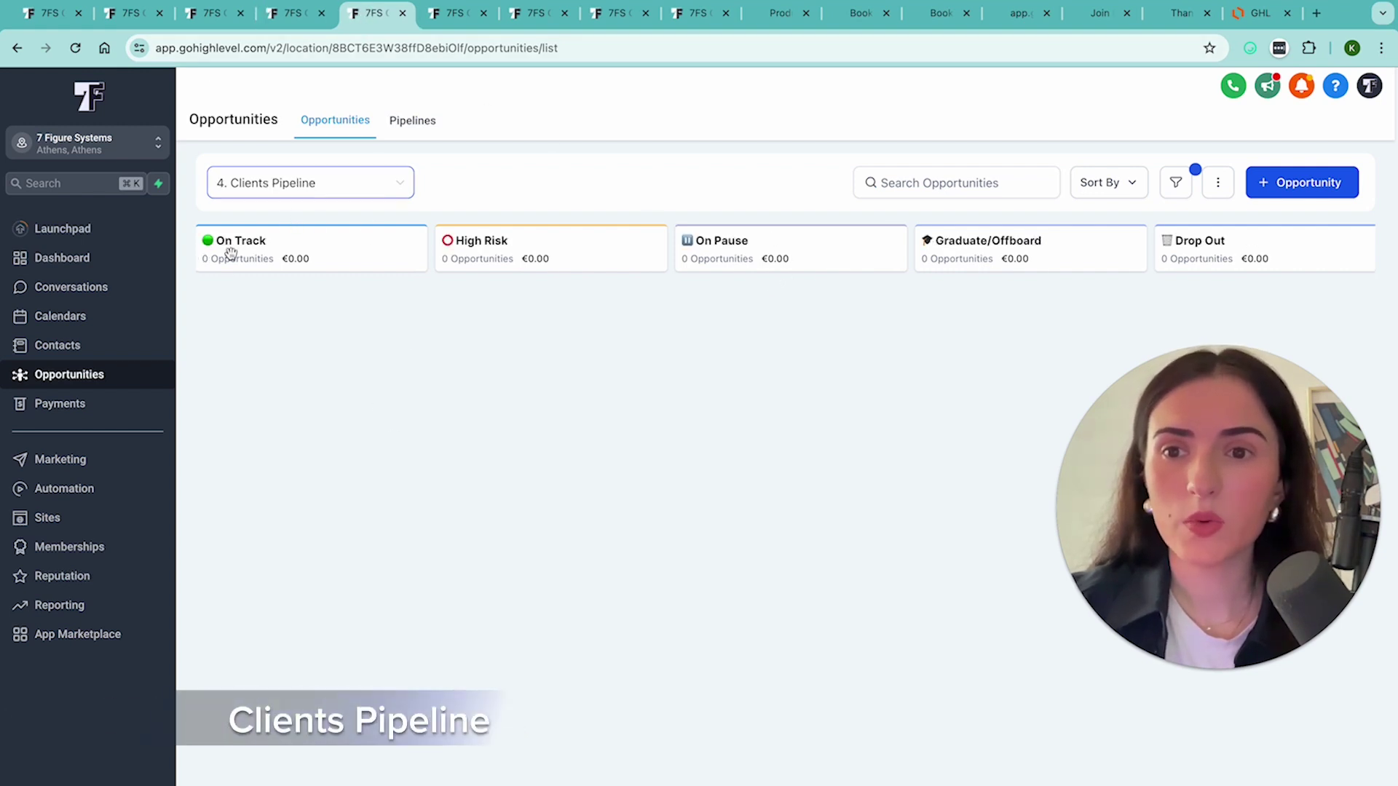
pyautogui.hscroll(1, 830, 328)
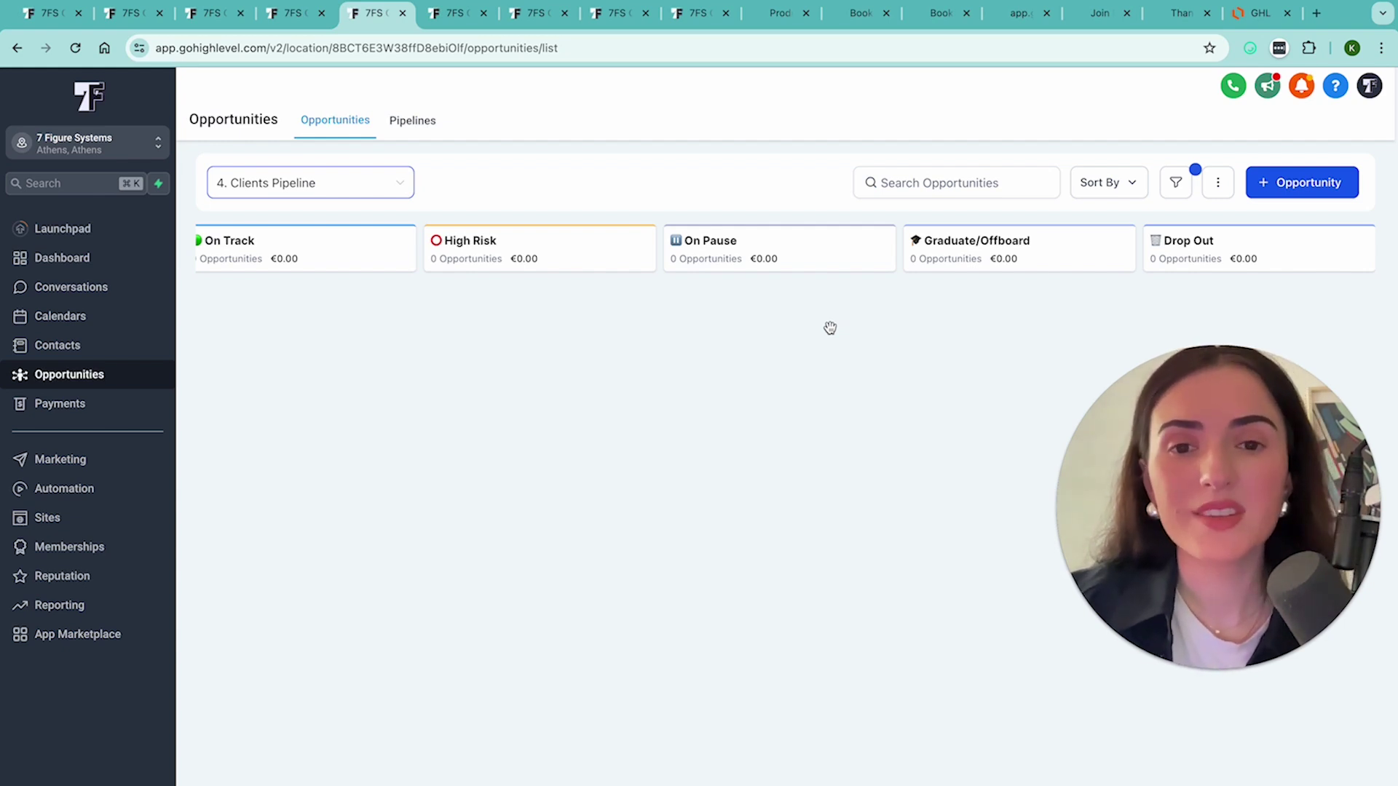
pyautogui.hscroll(-1, 830, 328)
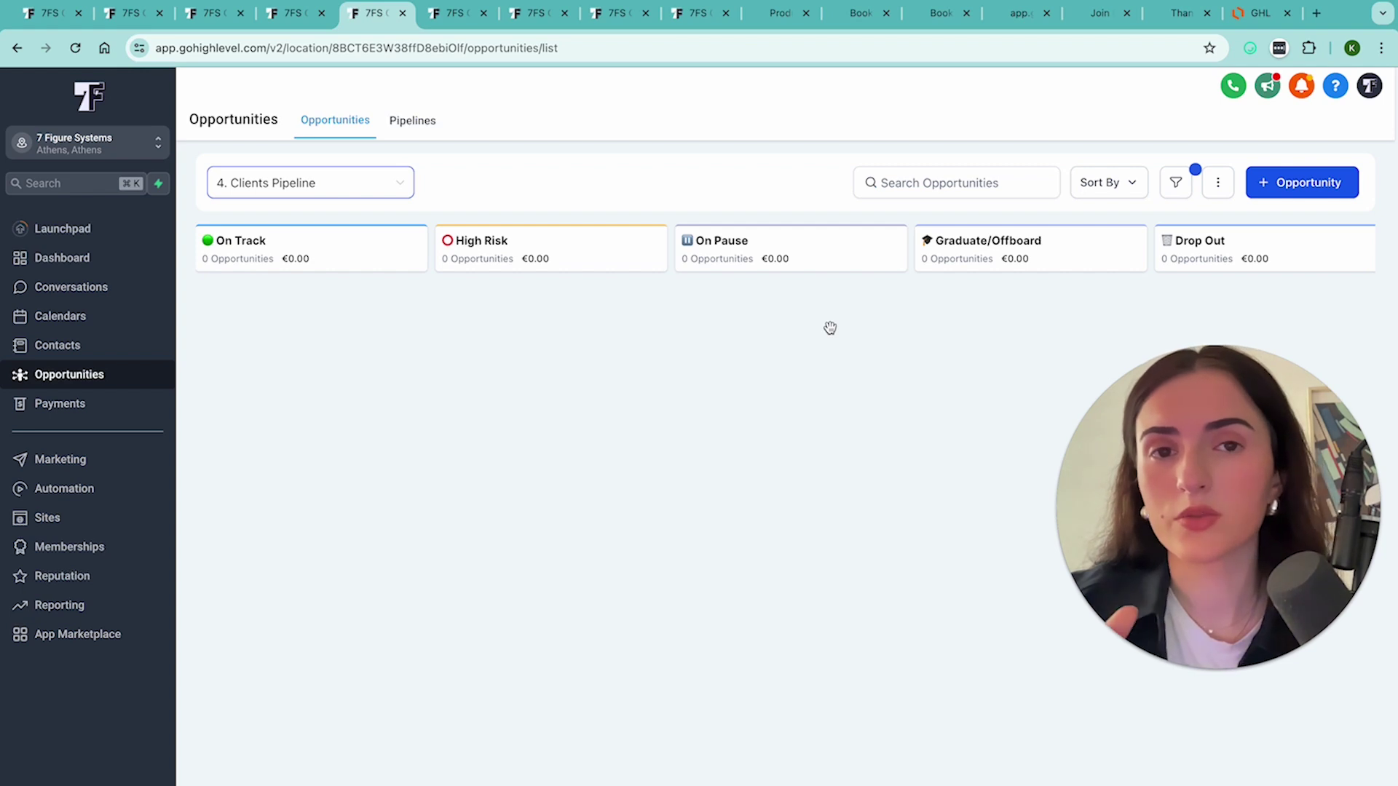
# Scroll across the 5. Hiring Pipeline stages and preview the job posting page.
pyautogui.click(455, 13)
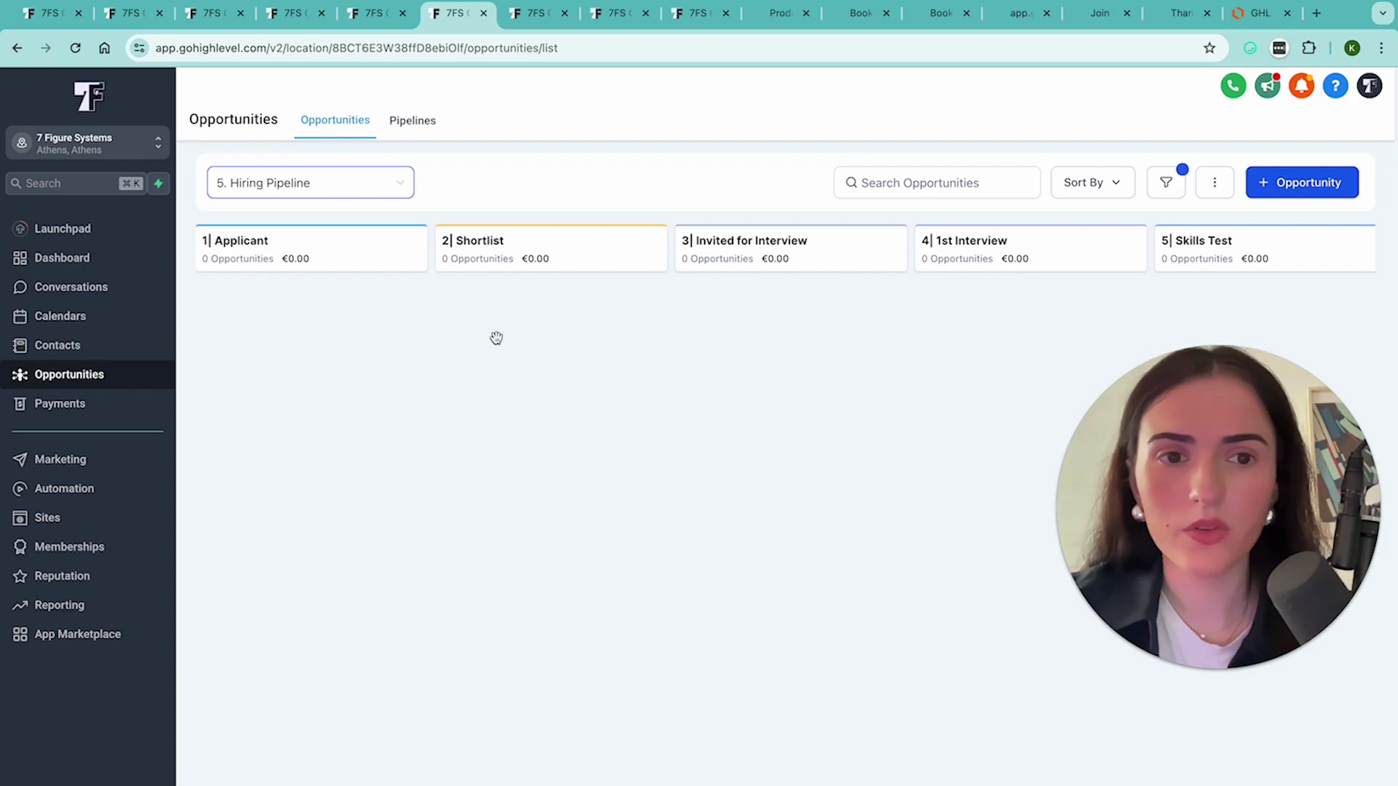
pyautogui.hscroll(10, 496, 338)
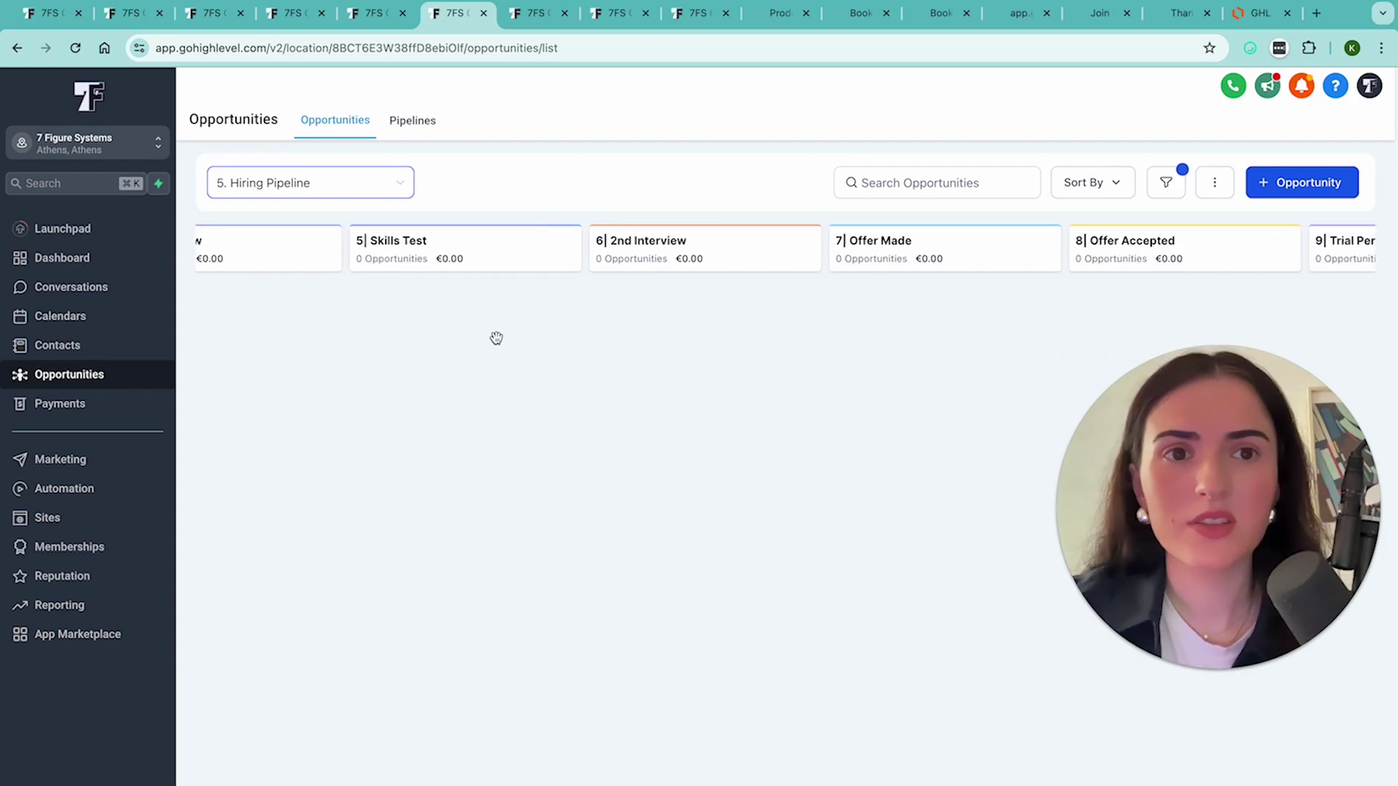
pyautogui.click(1021, 13)
pyautogui.scroll(15, 648, 361)
pyautogui.scroll(-20, 653, 359)
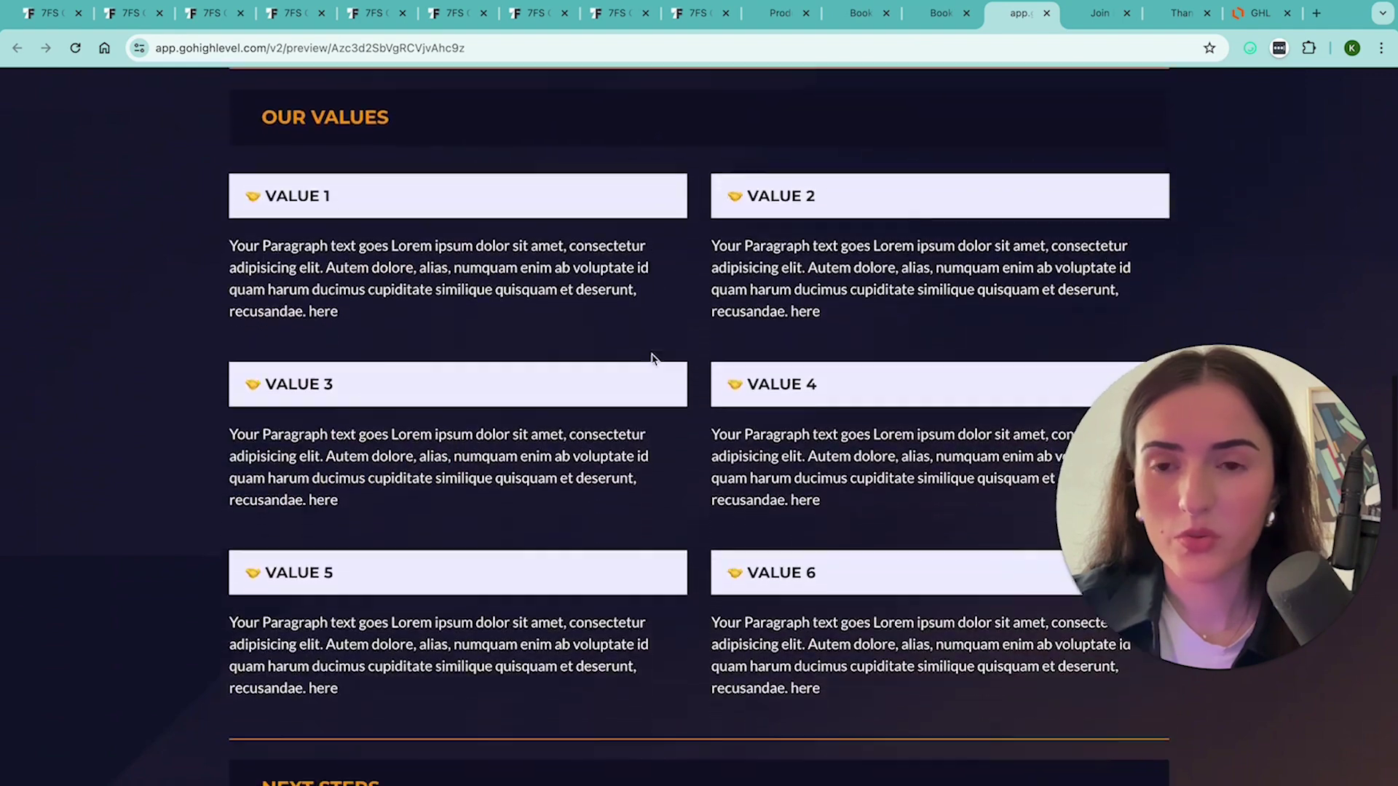
pyautogui.scroll(-15, 344, 503)
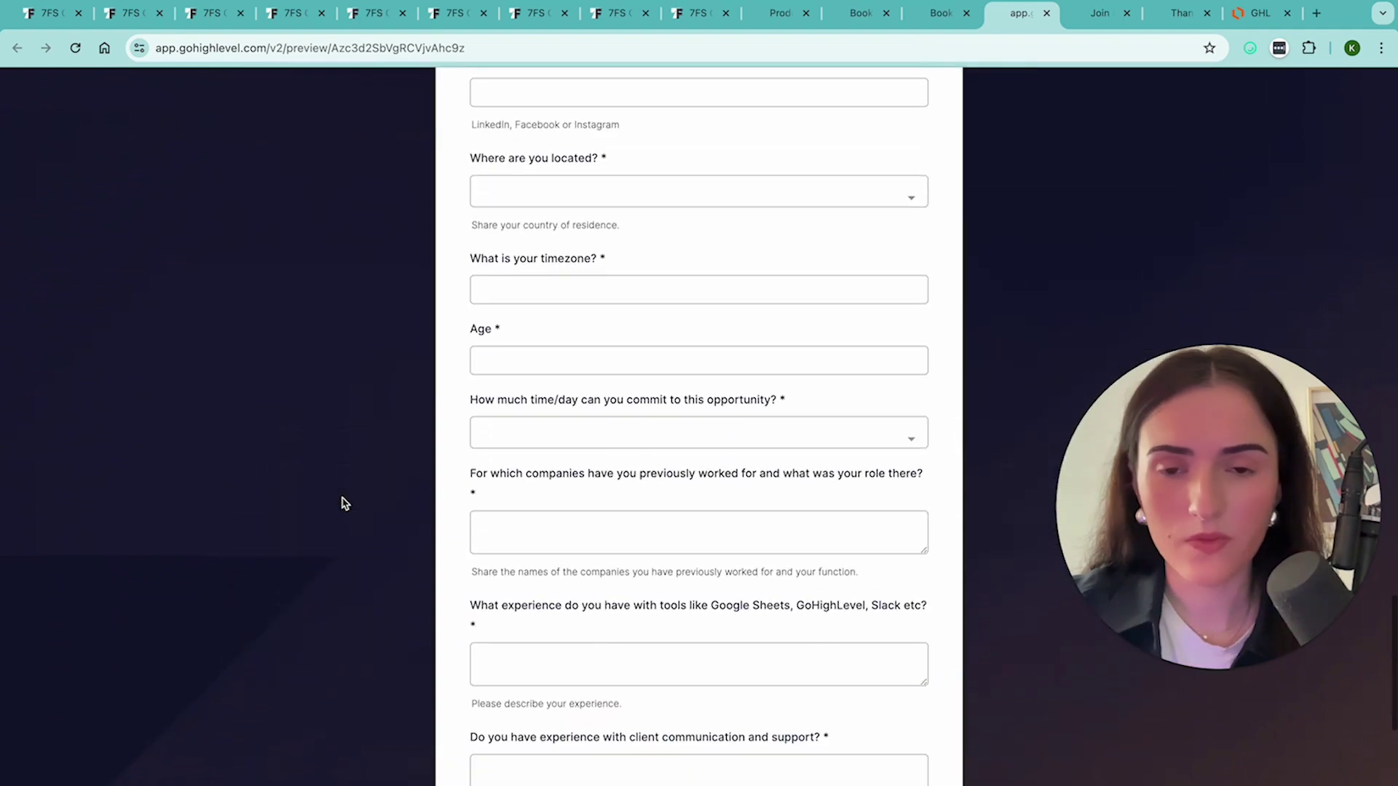
# Go back to Opportunities and return to the 5. Hiring Pipeline board via the Clients Pipeline tab.
pyautogui.click(277, 14)
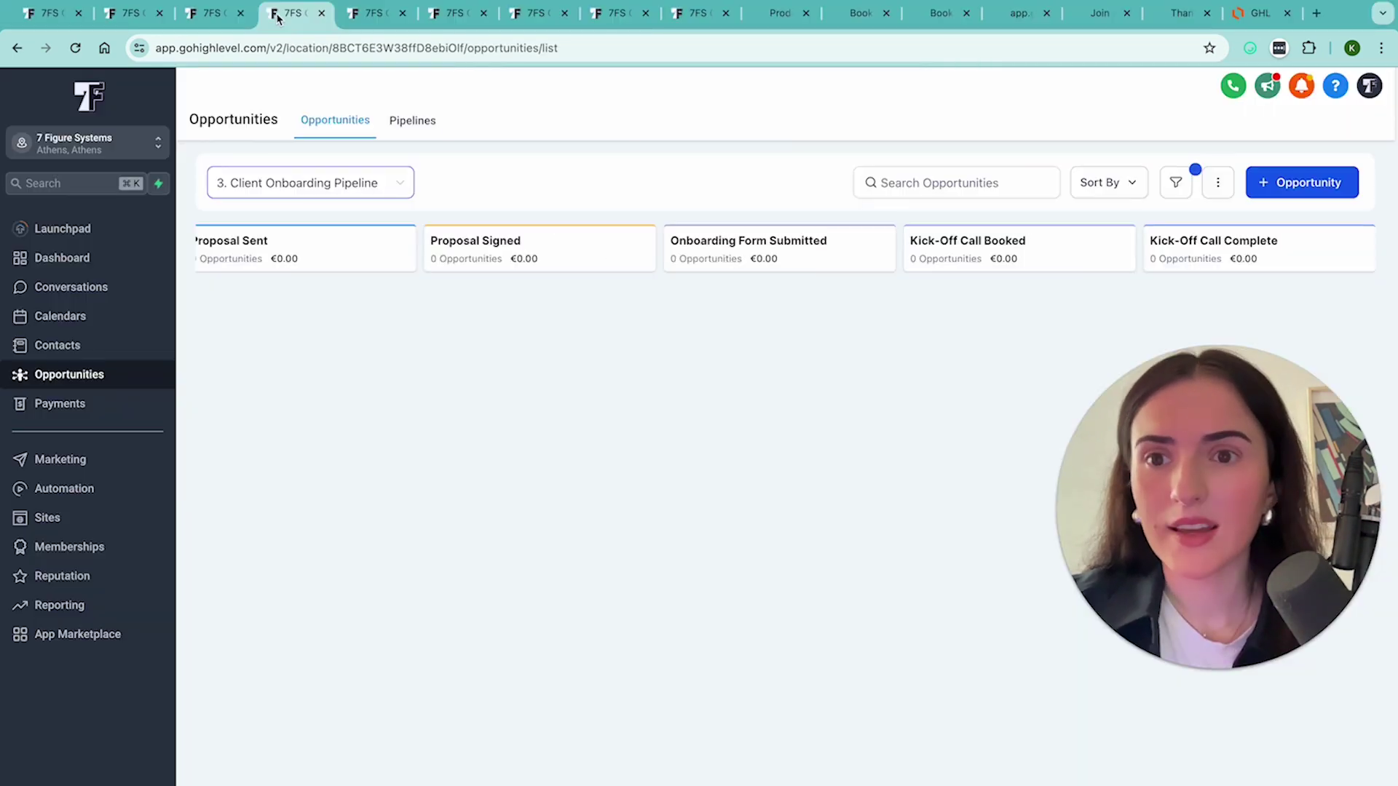
pyautogui.click(380, 18)
pyautogui.click(453, 16)
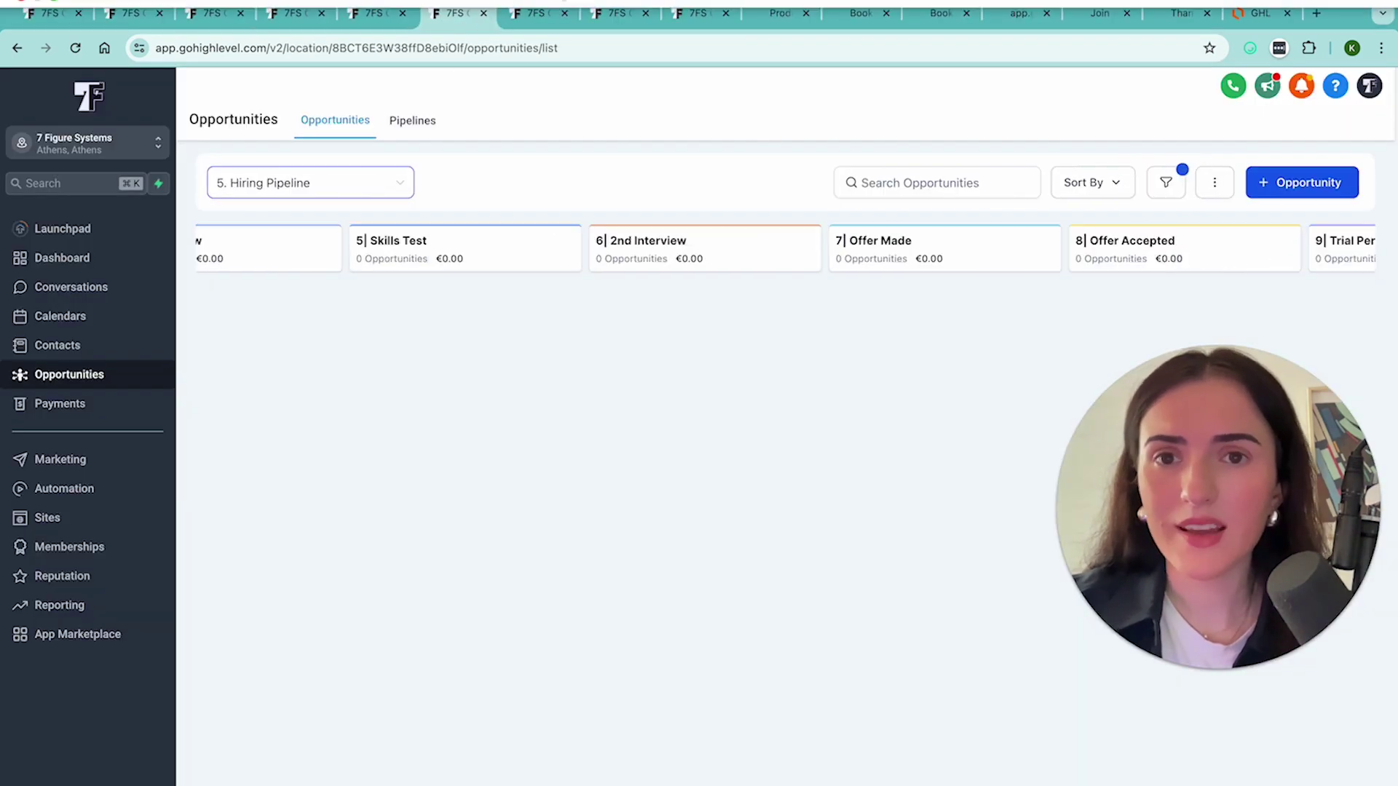
# Browse the Client Indoctrination email templates, return to all email folders, then view Automation Workflows.
pyautogui.click(533, 16)
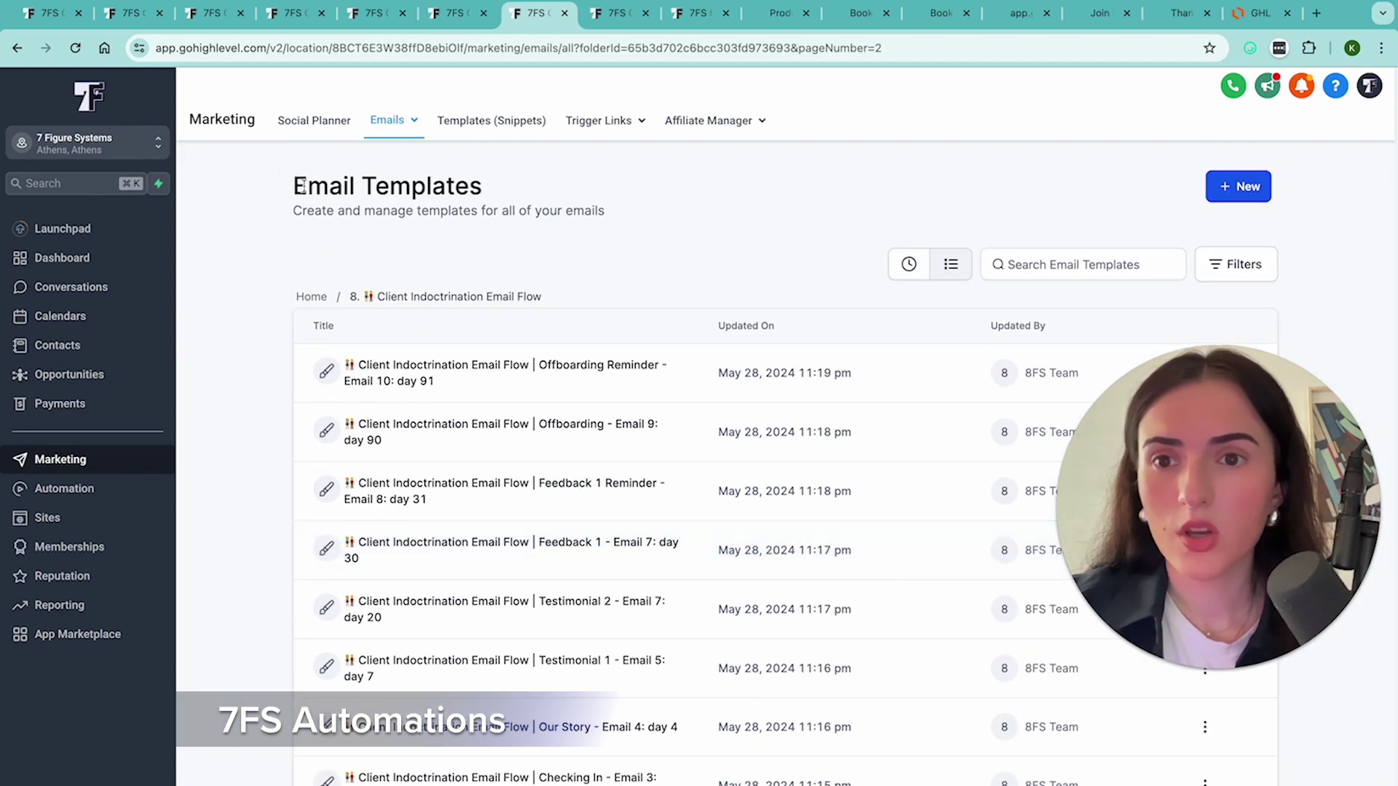
pyautogui.moveTo(300, 185); pyautogui.dragTo(743, 187)
pyautogui.scroll(-1, 437, 437)
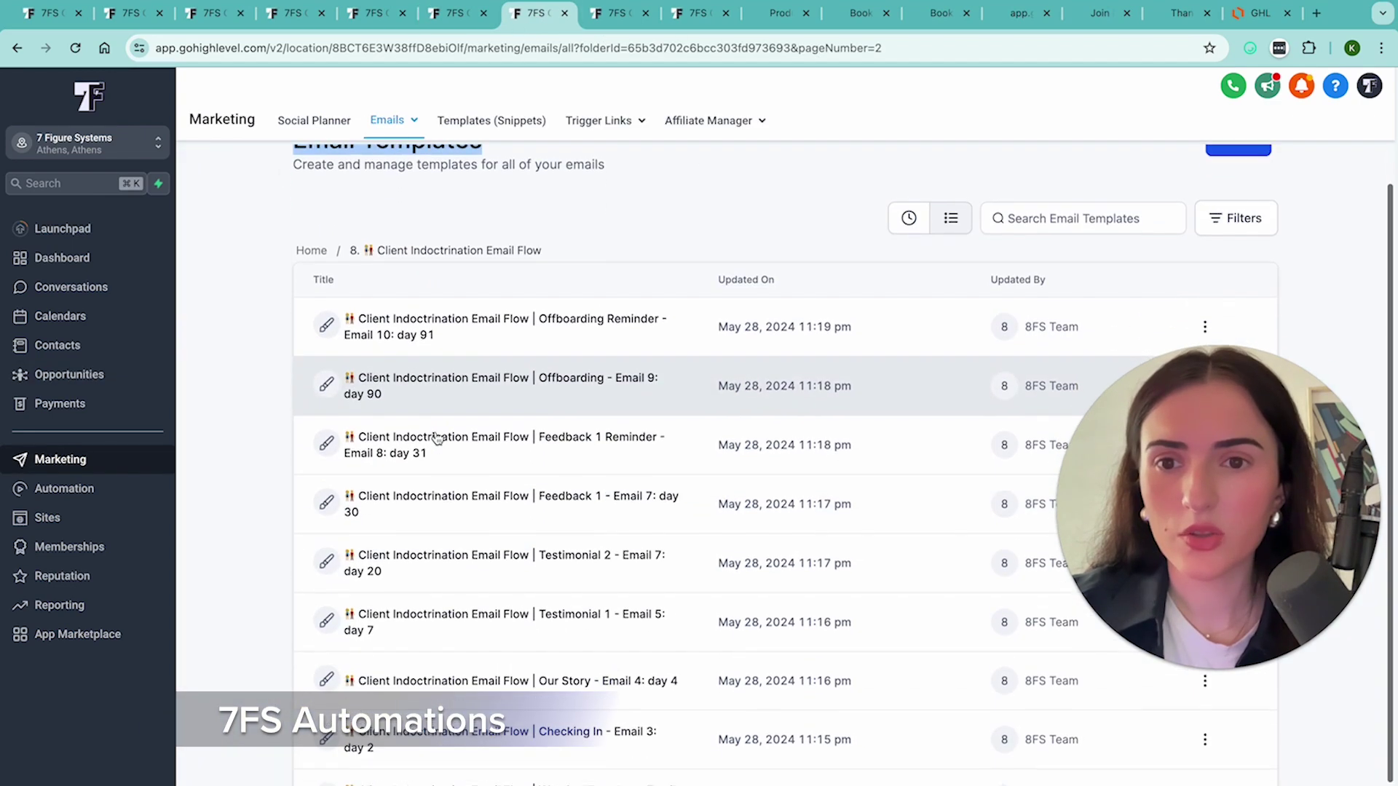
pyautogui.scroll(-2, 379, 451)
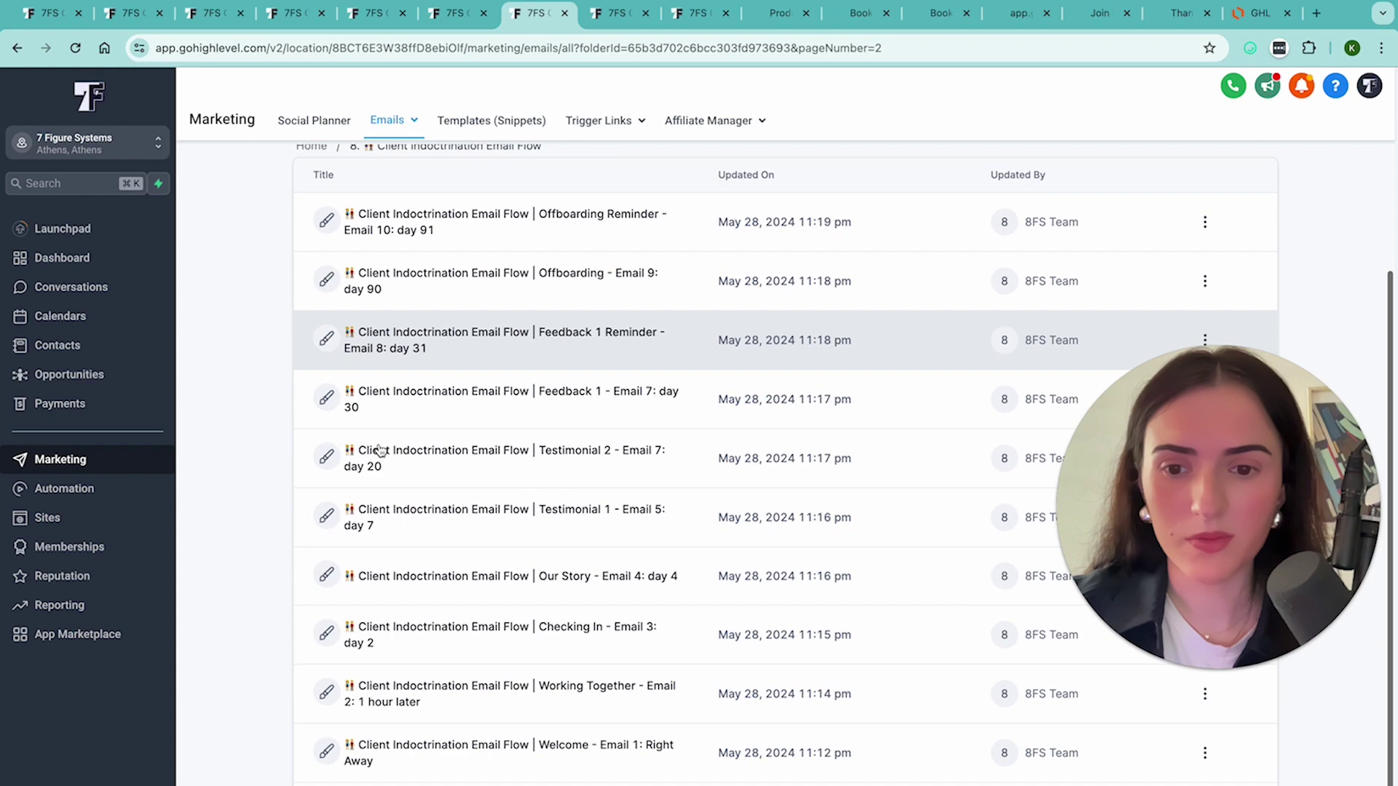
pyautogui.scroll(3, 379, 451)
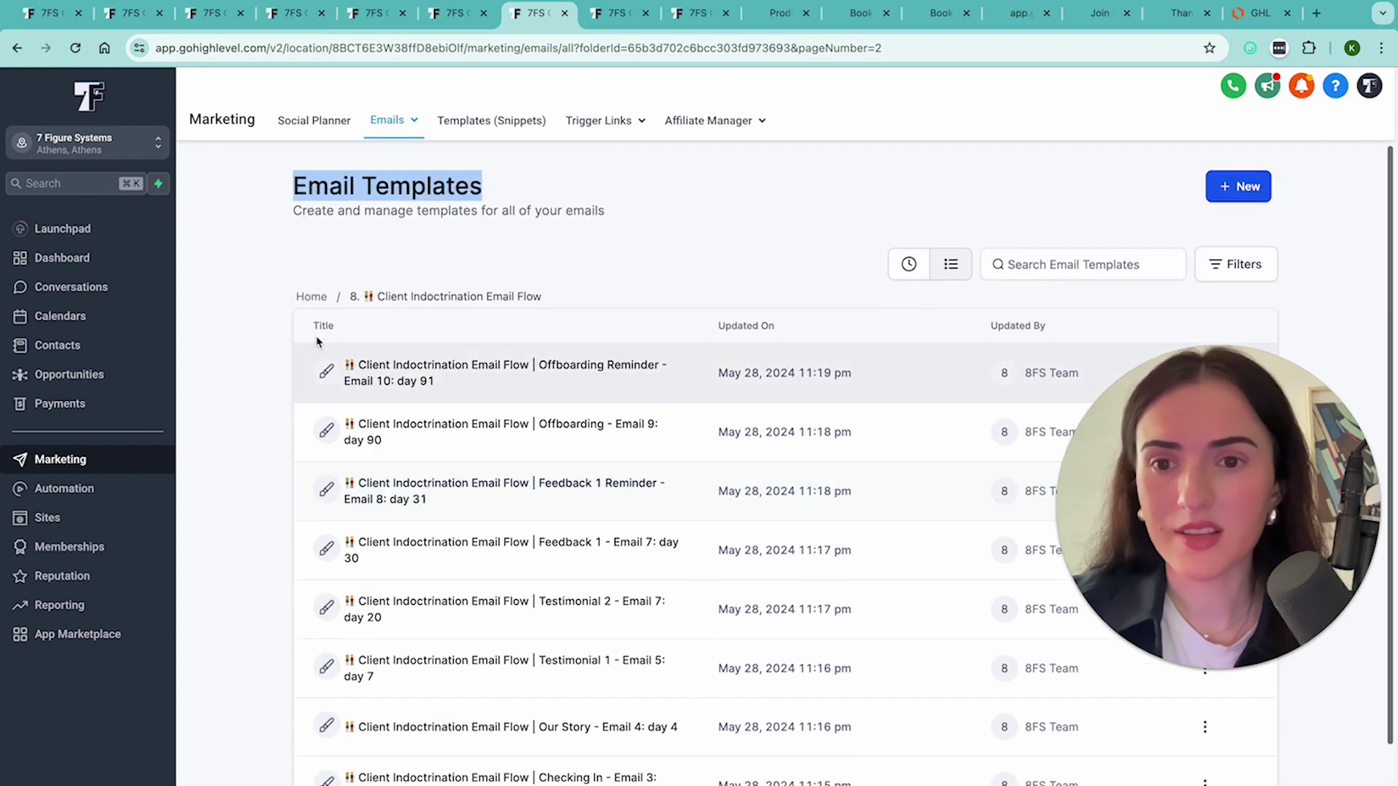
pyautogui.click(312, 298)
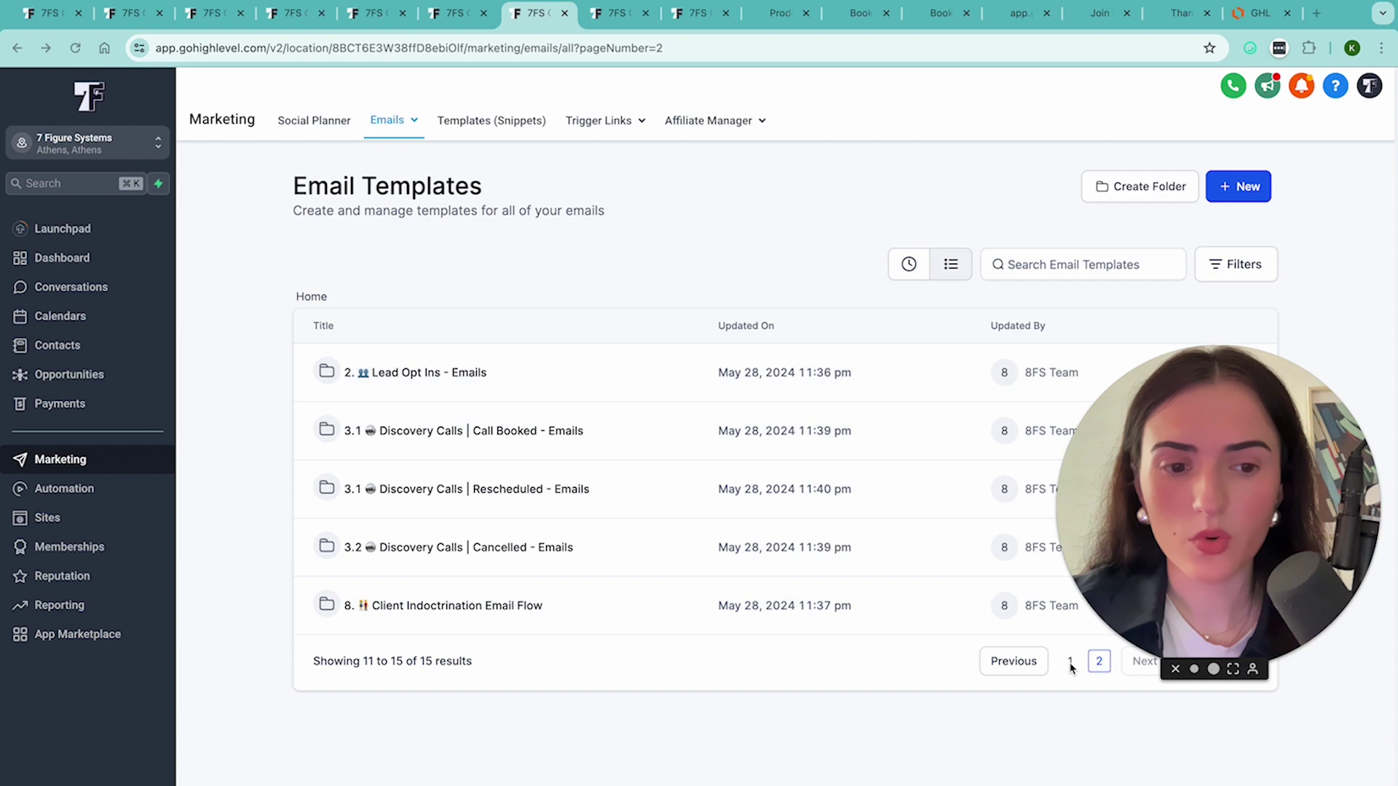
pyautogui.click(609, 20)
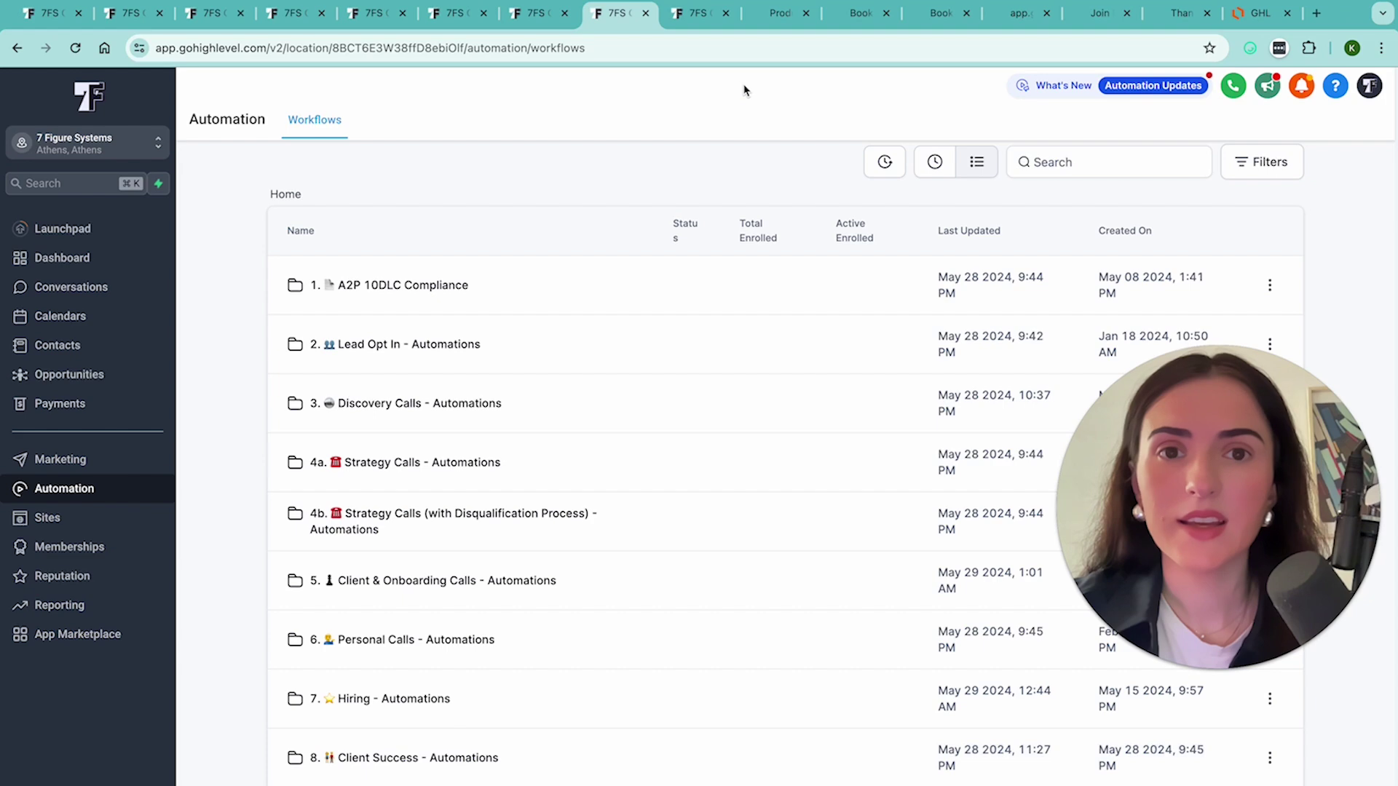
# Step through Email Templates, the product landing page and booking pages to the Client 2 and 3 testimonials.
pyautogui.click(686, 23)
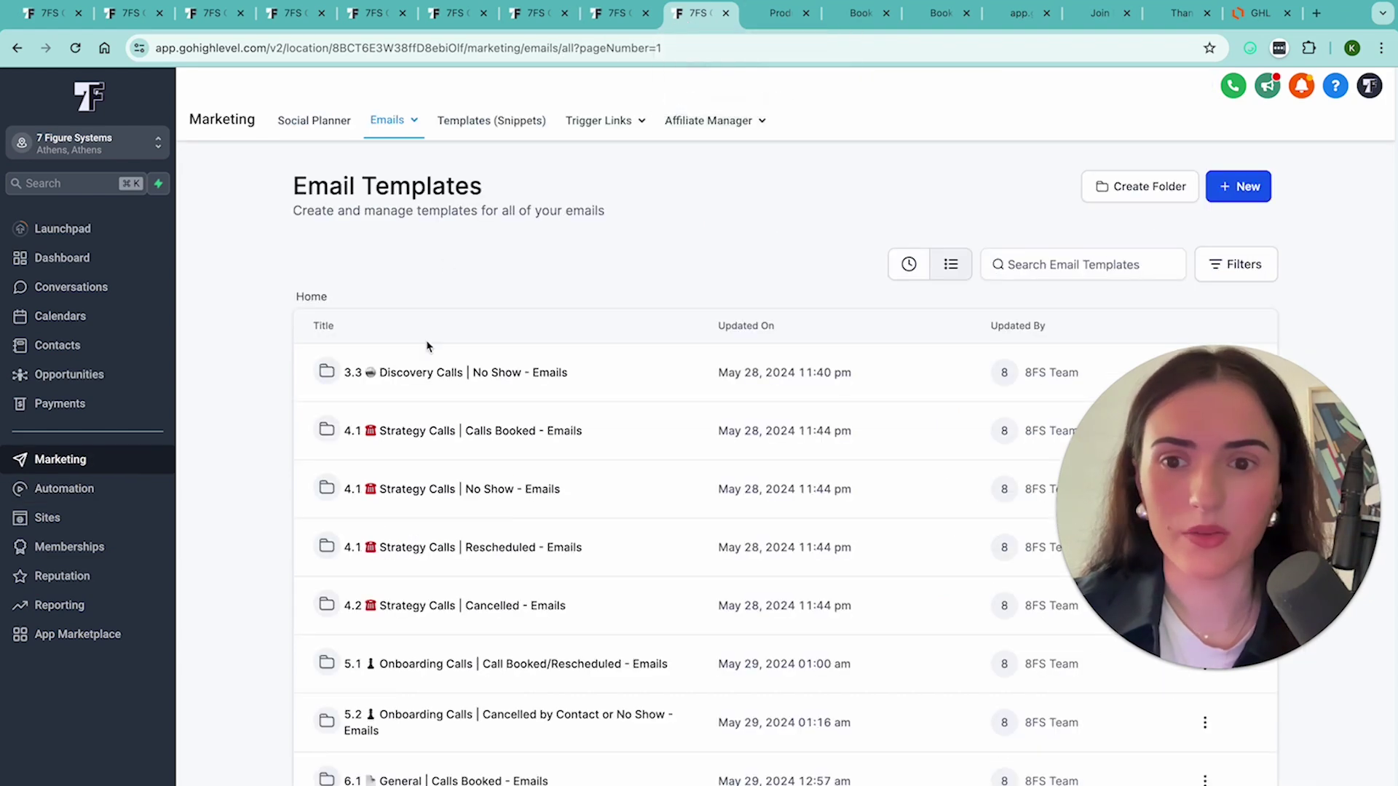
pyautogui.click(769, 22)
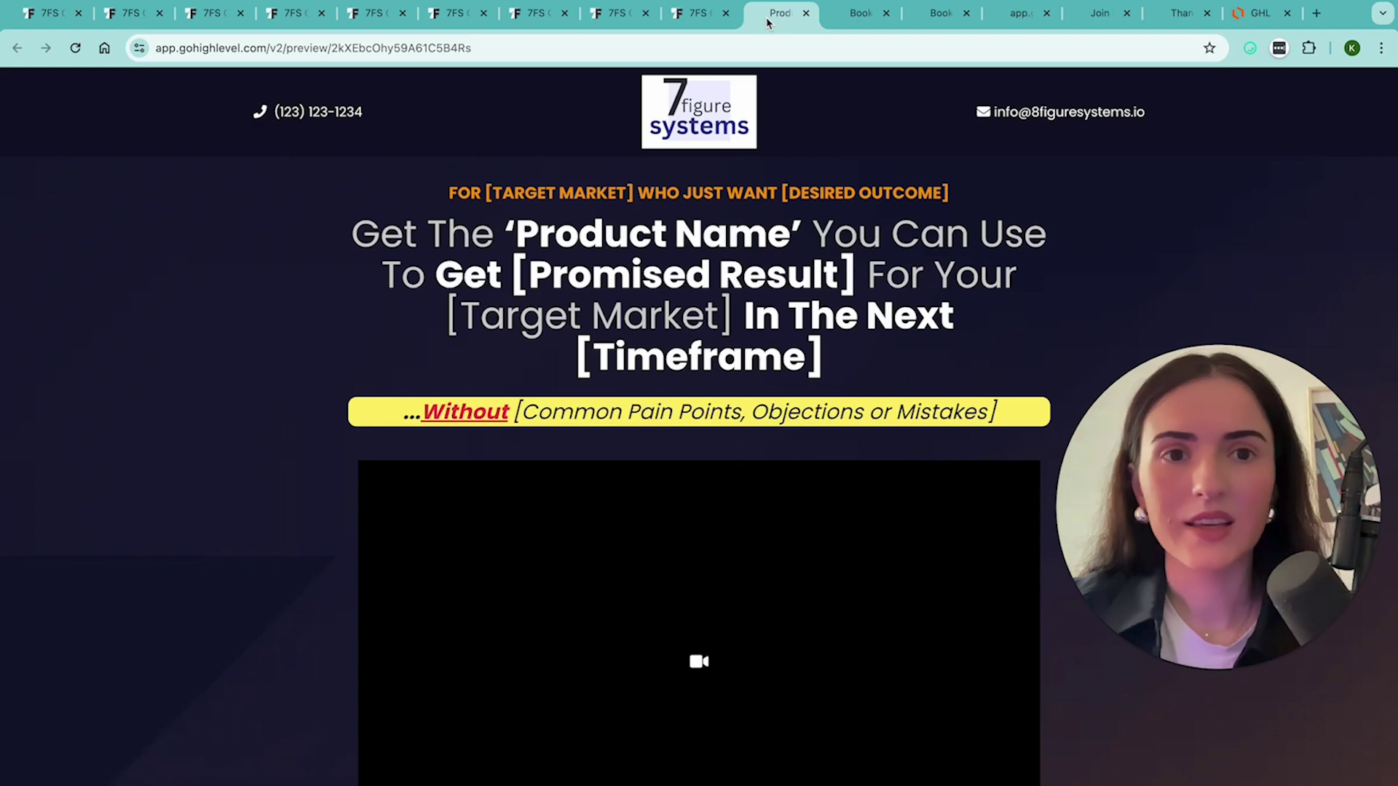
pyautogui.click(857, 21)
pyautogui.click(935, 22)
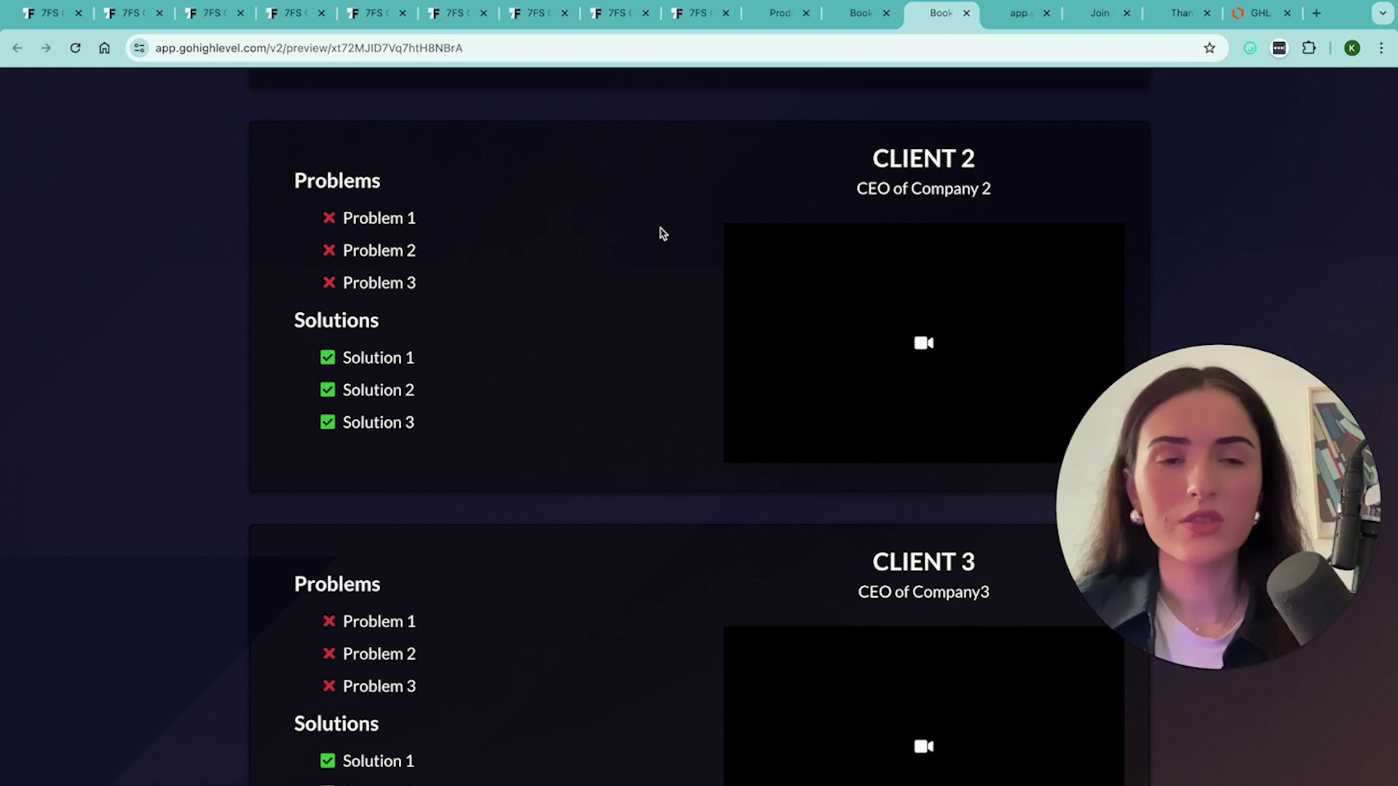
# Open the GHL CRM - Product map in Lucidchart and scroll right from Contacts to the Checklists column.
pyautogui.click(1260, 13)
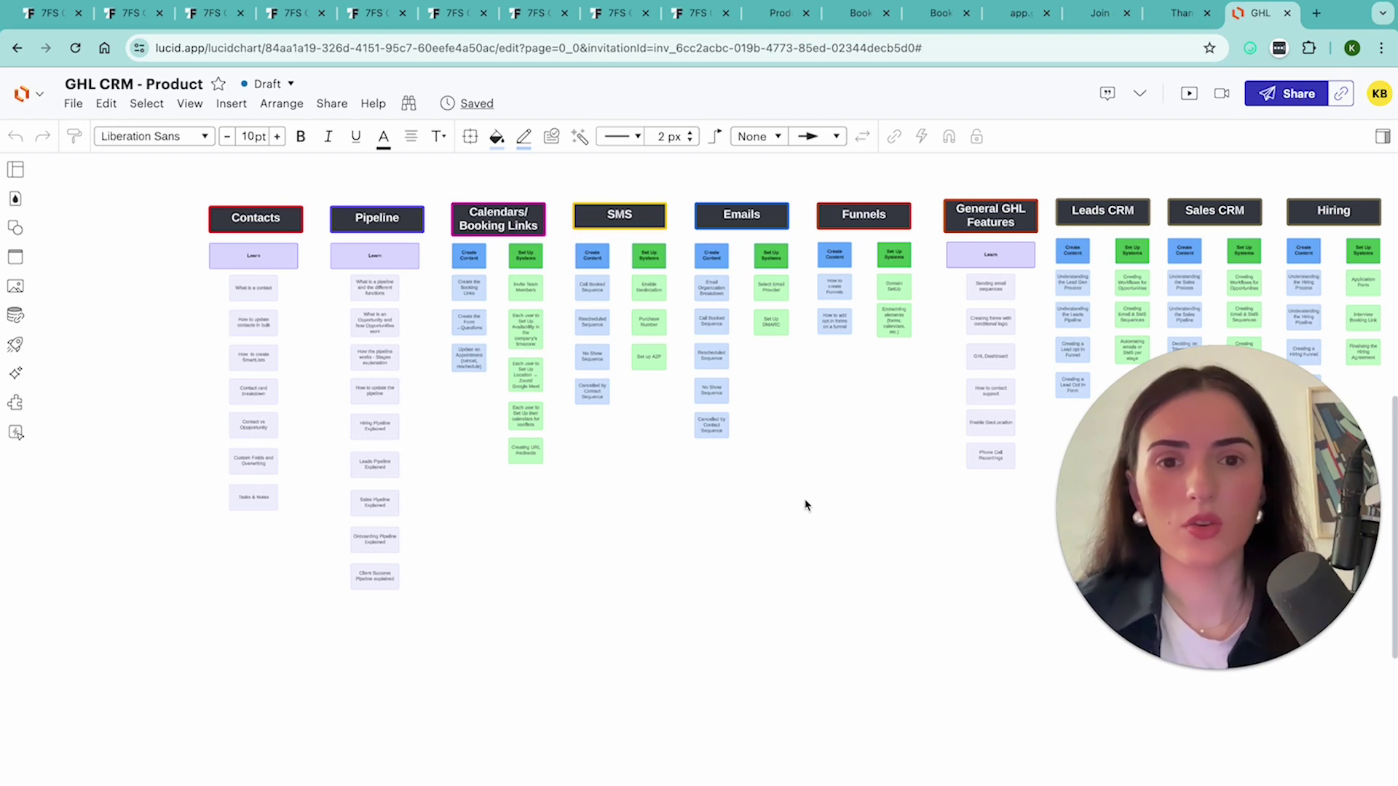
pyautogui.hscroll(10, 806, 503)
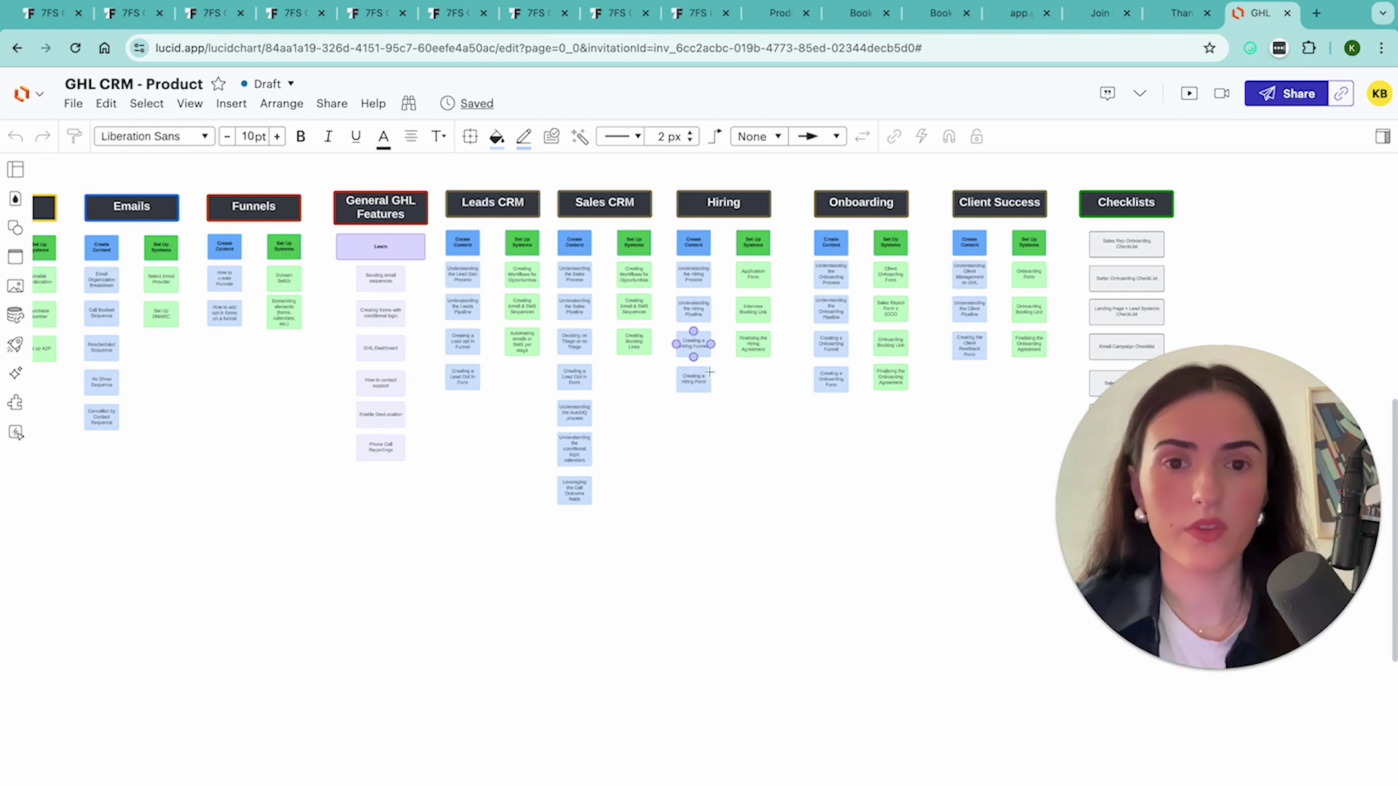
pyautogui.hscroll(4, 999, 341)
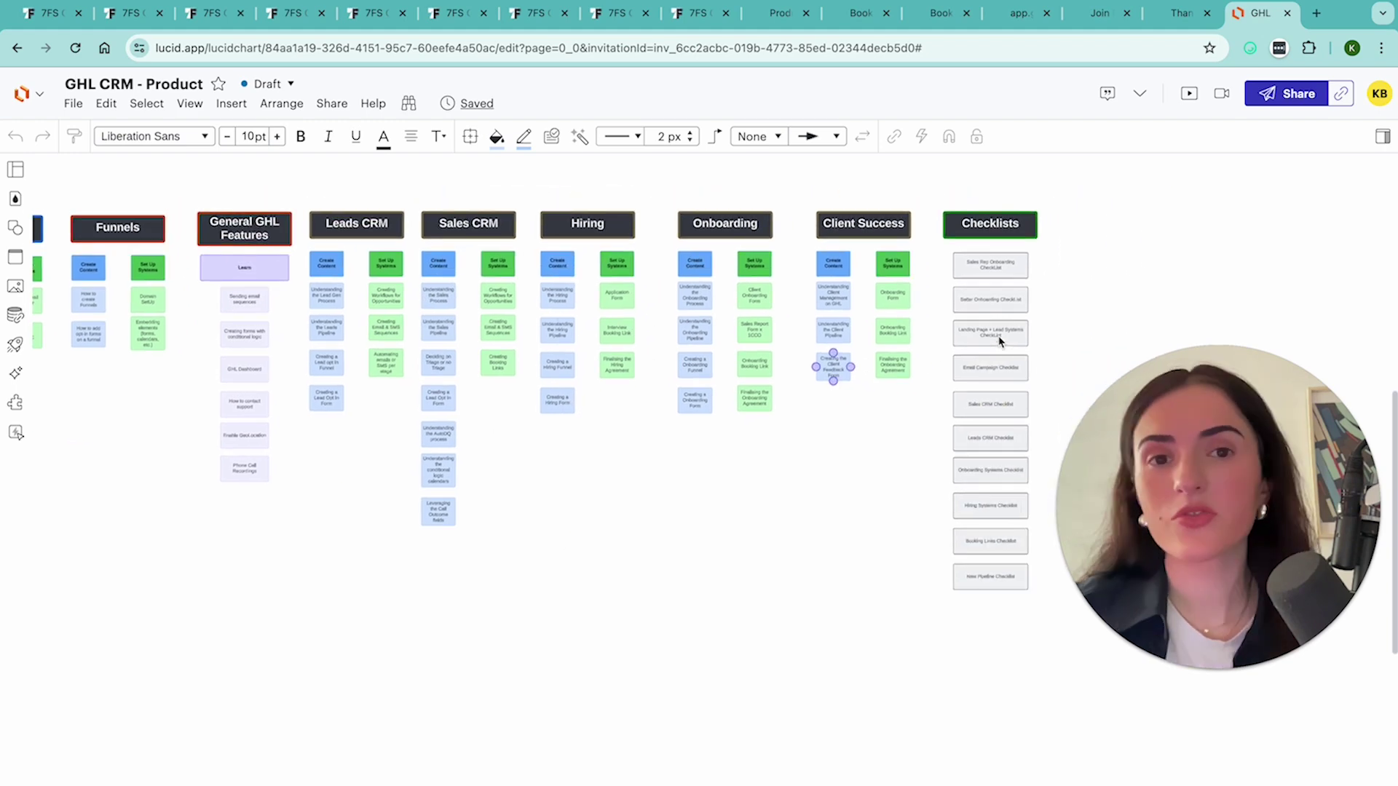